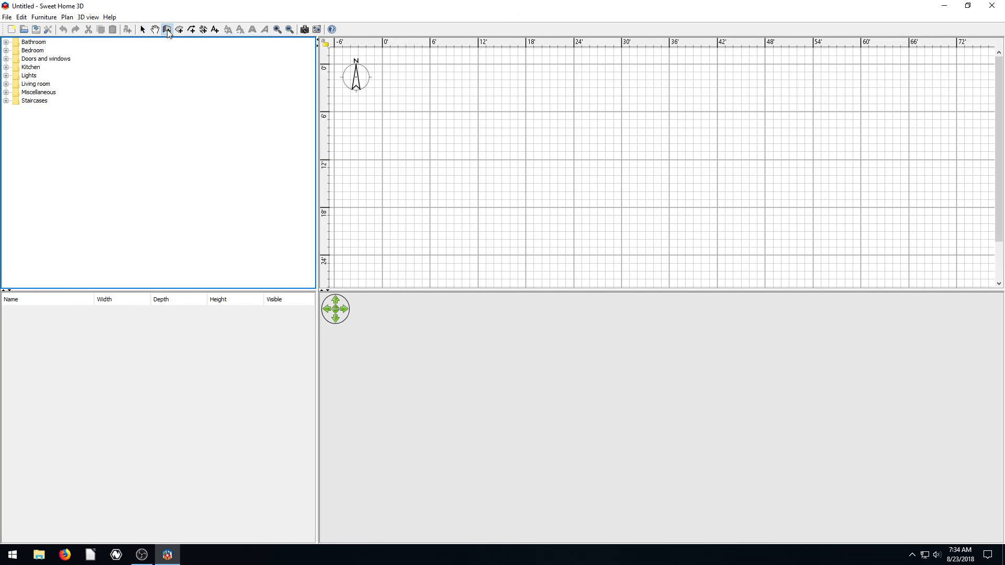
- Draw four connected walls forming a closed rectangle about 19 ft by 16 ft from the plan's origin
{"action": "left_click", "coordinate": [381, 63]}
{"action": "left_click", "coordinate": [531, 64]}
{"action": "left_click", "coordinate": [531, 189]}
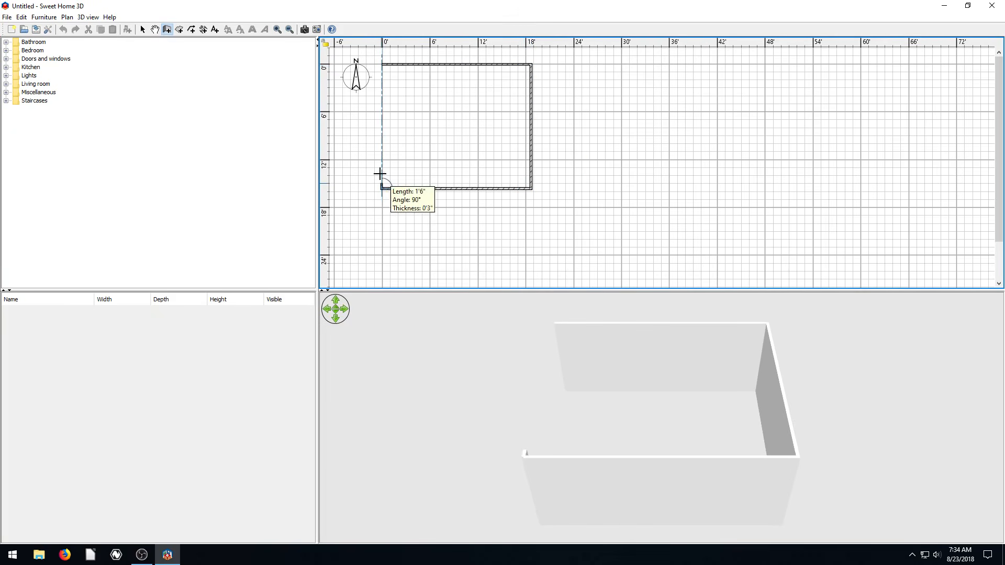
{"action": "left_click", "coordinate": [381, 189]}
{"action": "double_click", "coordinate": [381, 64]}
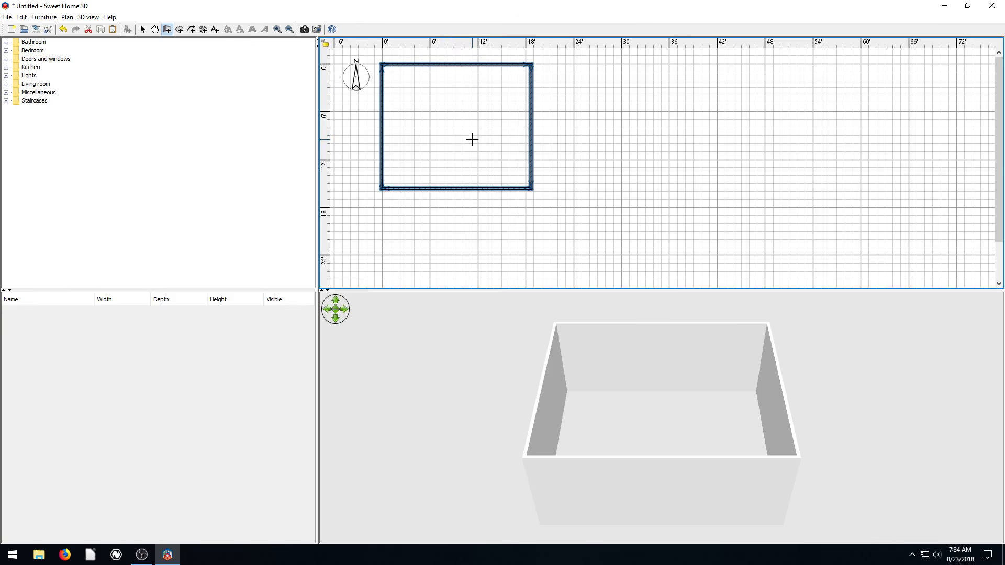
- Select all four walls of the rectangle in the plan and delete them
{"action": "left_click", "coordinate": [142, 29]}
{"action": "left_click_drag", "start_coordinate": [610, 344], "coordinate": [669, 435]}
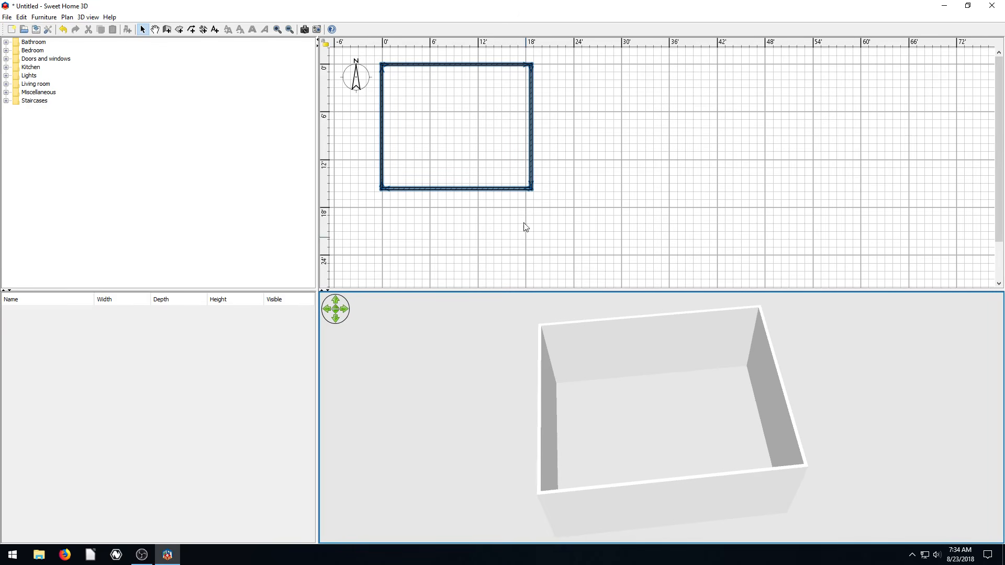
{"action": "left_click_drag", "start_coordinate": [588, 445], "coordinate": [575, 403]}
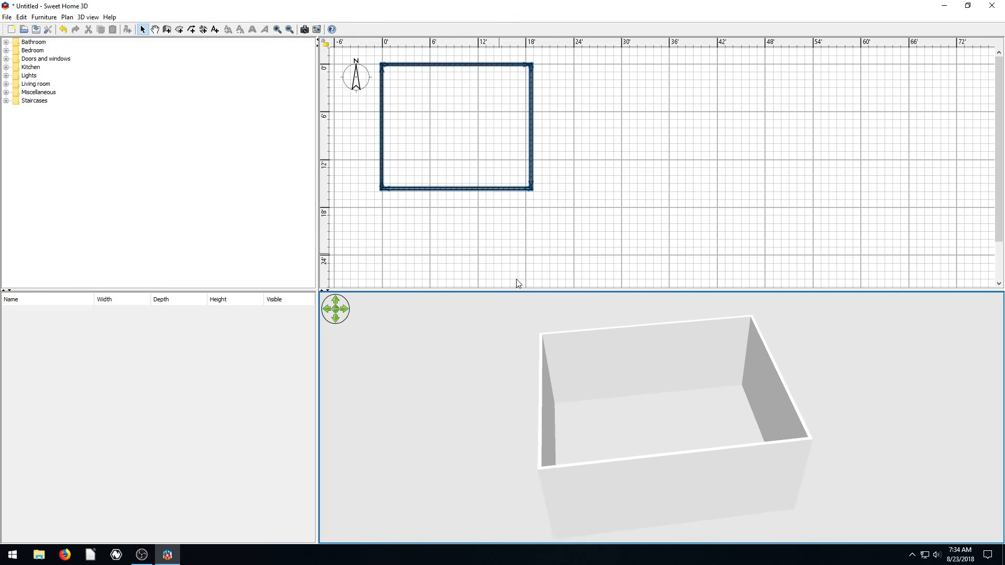
{"action": "left_click_drag", "start_coordinate": [593, 223], "coordinate": [380, 61]}
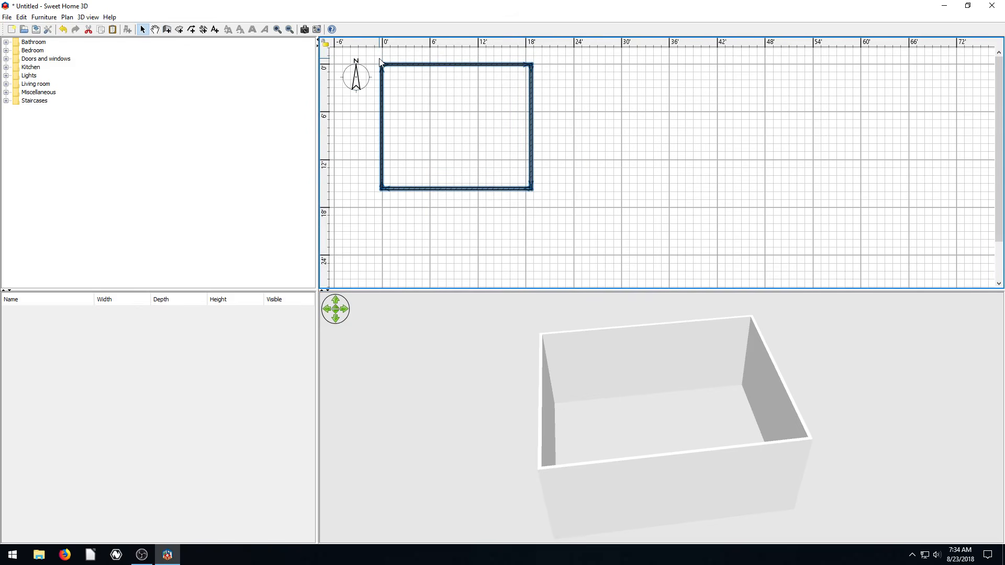
{"action": "key", "text": "Delete"}
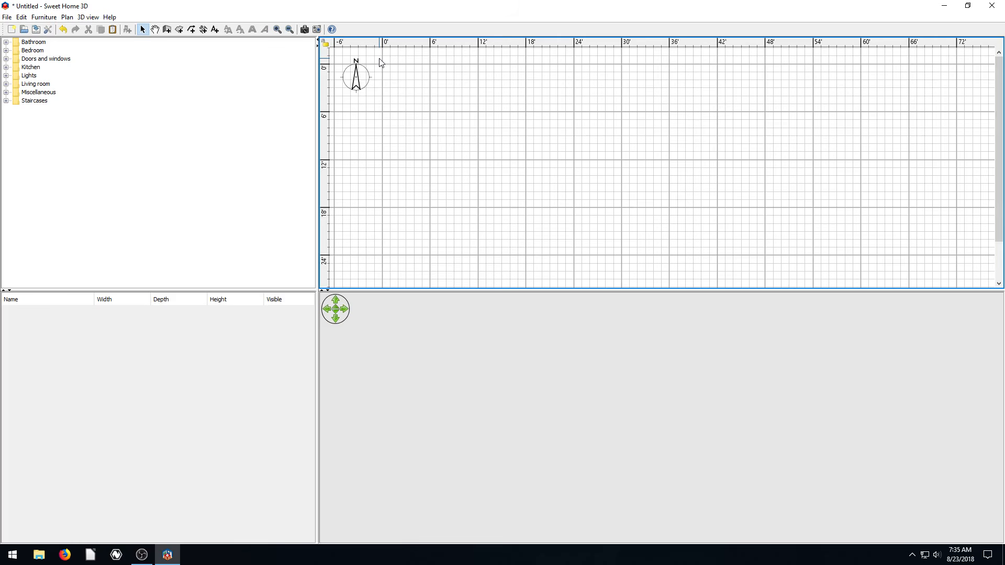
- Create an L-shaped room about 24 ft by 12 ft from the plan's origin, leaving out a 12 ft by 6 ft area at its southwest corner
{"action": "left_click", "coordinate": [180, 30]}
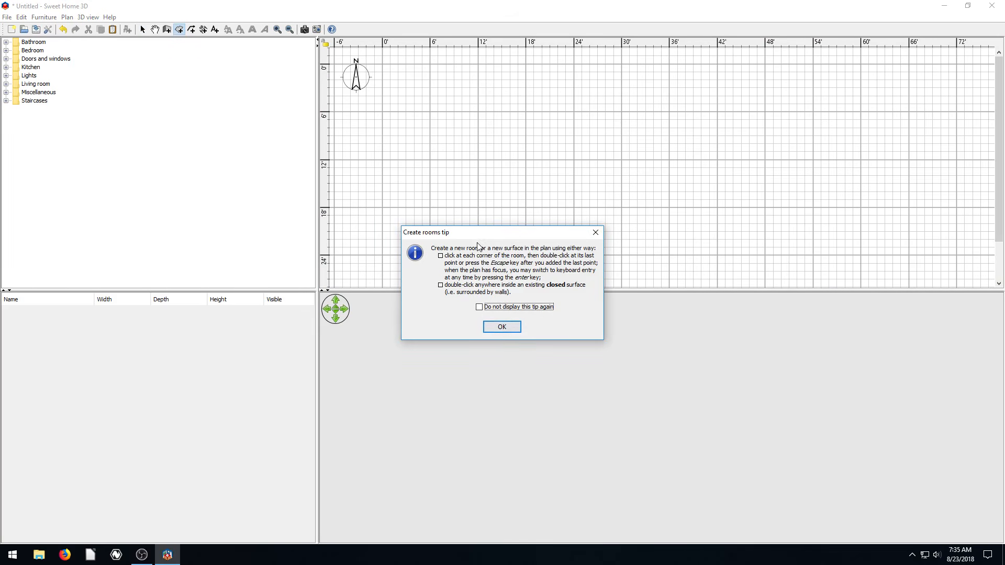
{"action": "left_click", "coordinate": [501, 328]}
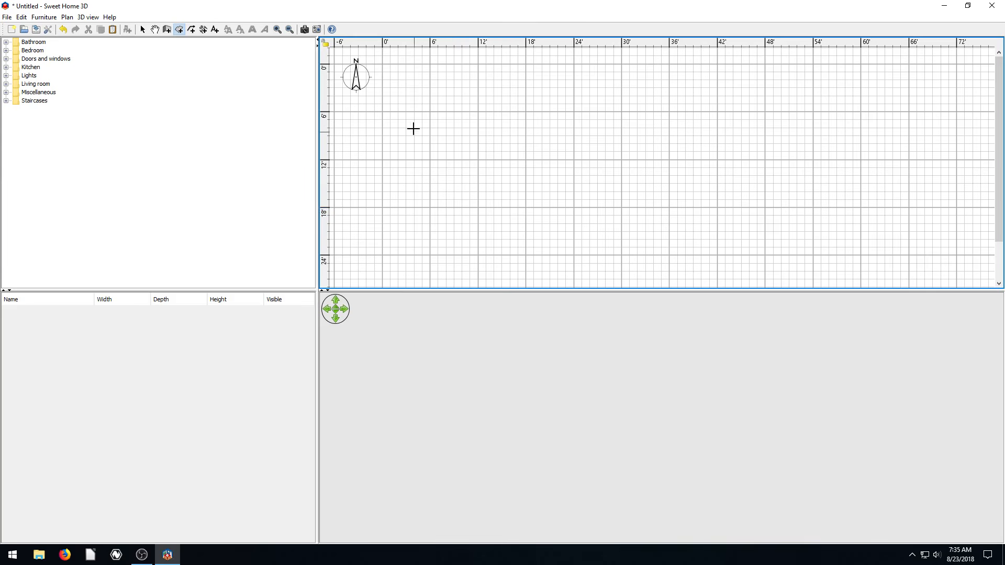
{"action": "left_click", "coordinate": [383, 65]}
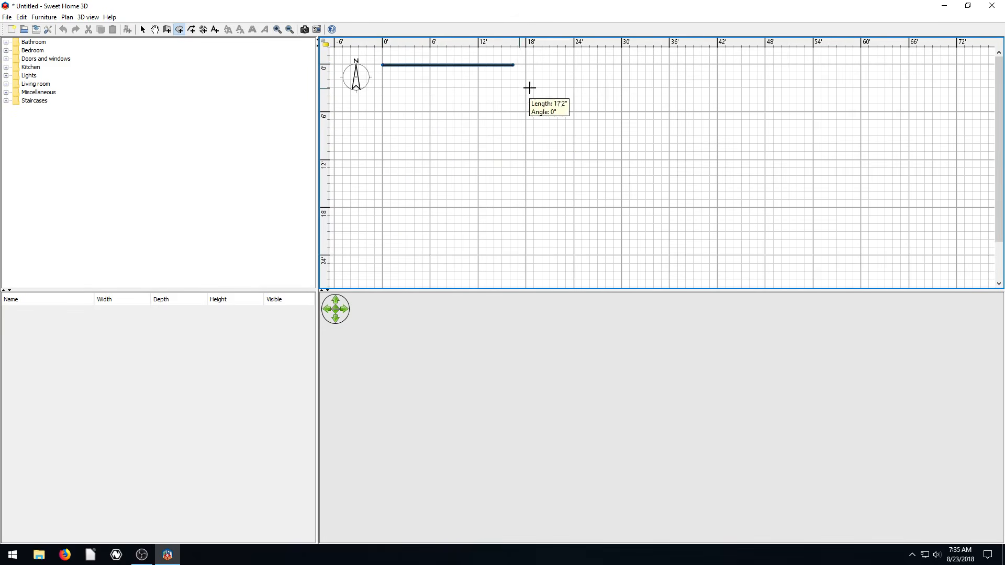
{"action": "left_click", "coordinate": [574, 70]}
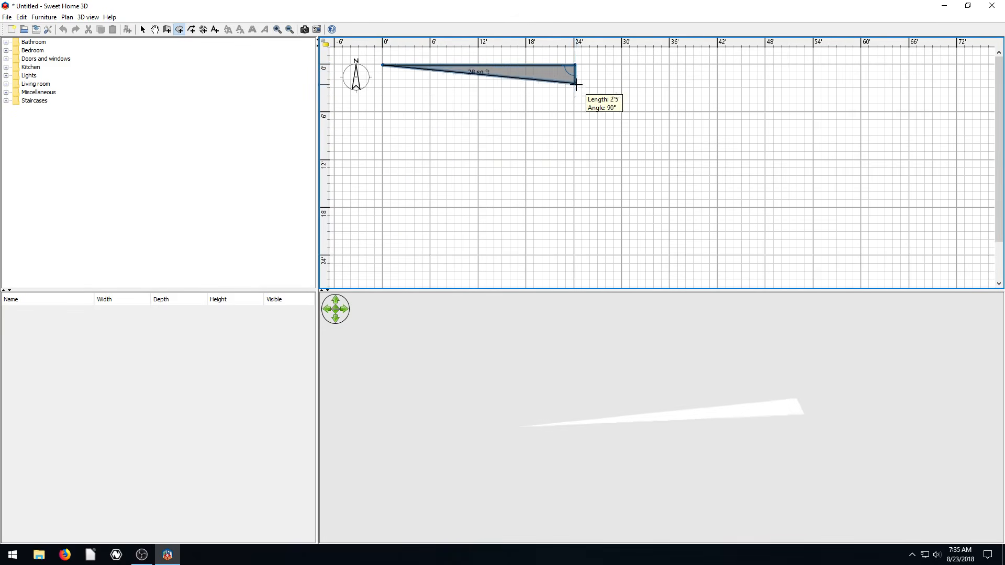
{"action": "left_click", "coordinate": [570, 160]}
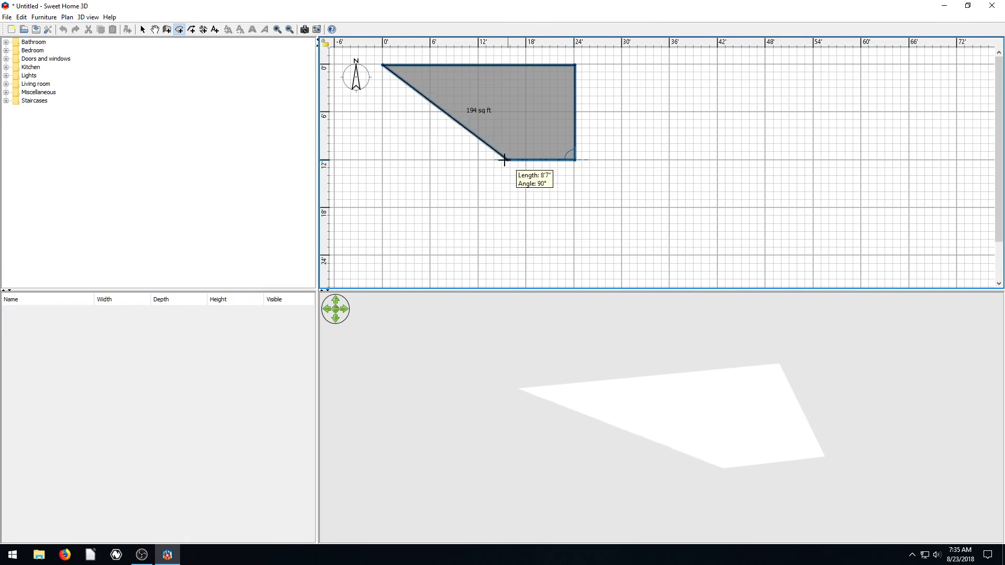
{"action": "left_click", "coordinate": [478, 159]}
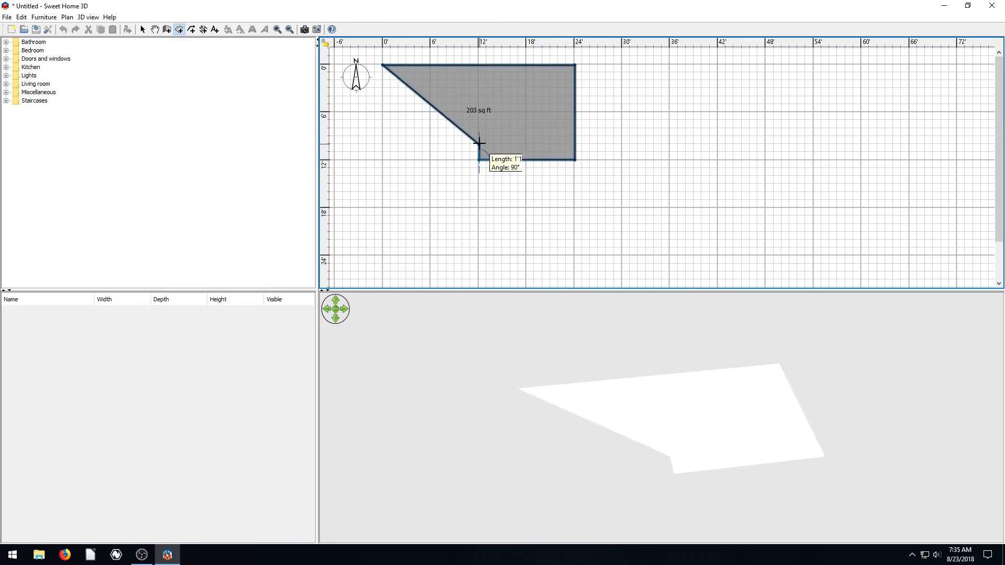
{"action": "left_click", "coordinate": [478, 113]}
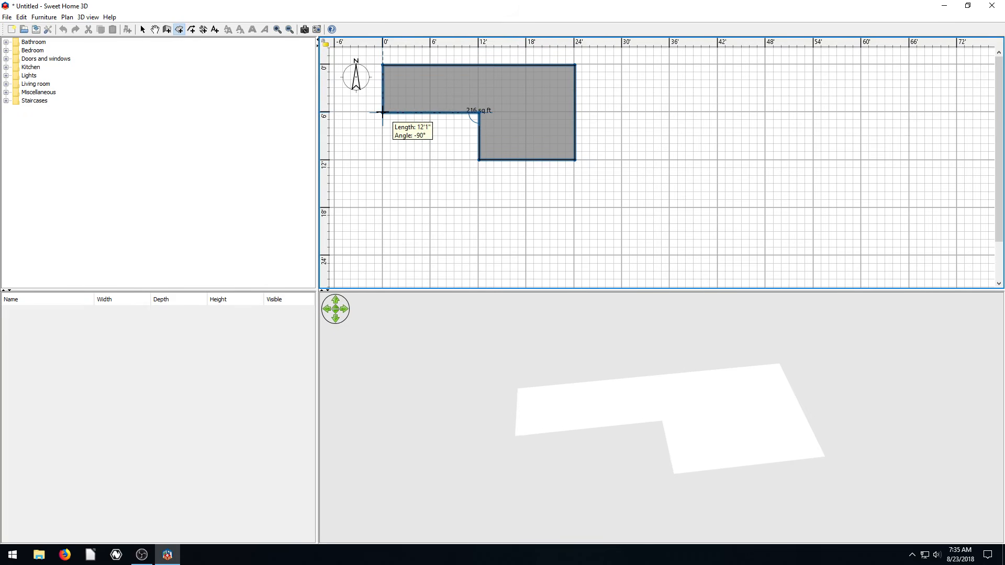
{"action": "left_click", "coordinate": [382, 113]}
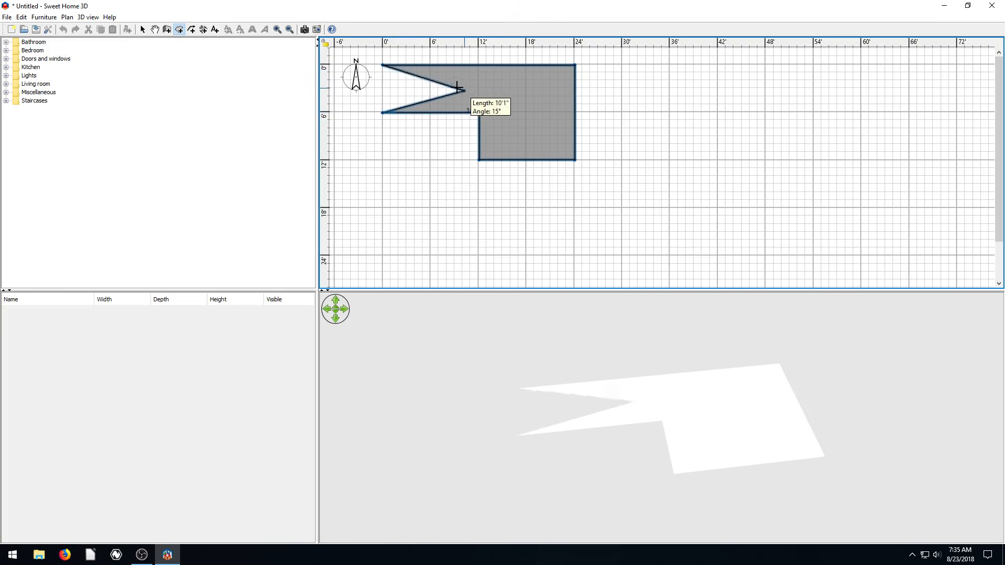
{"action": "key", "text": "Escape"}
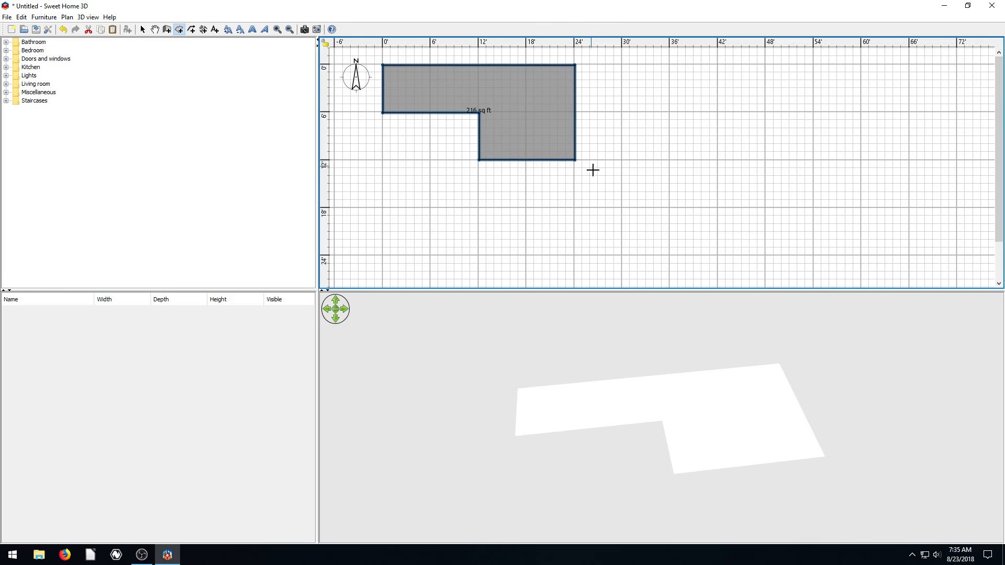
- Create a triangular room of about 50 sq ft overlapping the southeast corner of the L-shaped room
{"action": "left_click", "coordinate": [620, 157]}
{"action": "left_click", "coordinate": [592, 110]}
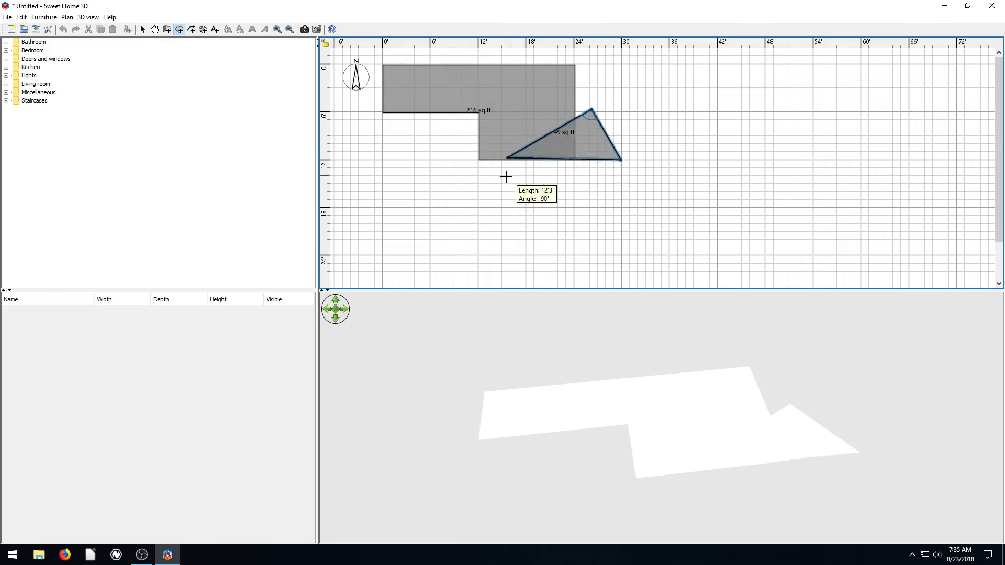
{"action": "left_click", "coordinate": [497, 198]}
{"action": "key", "text": "Escape"}
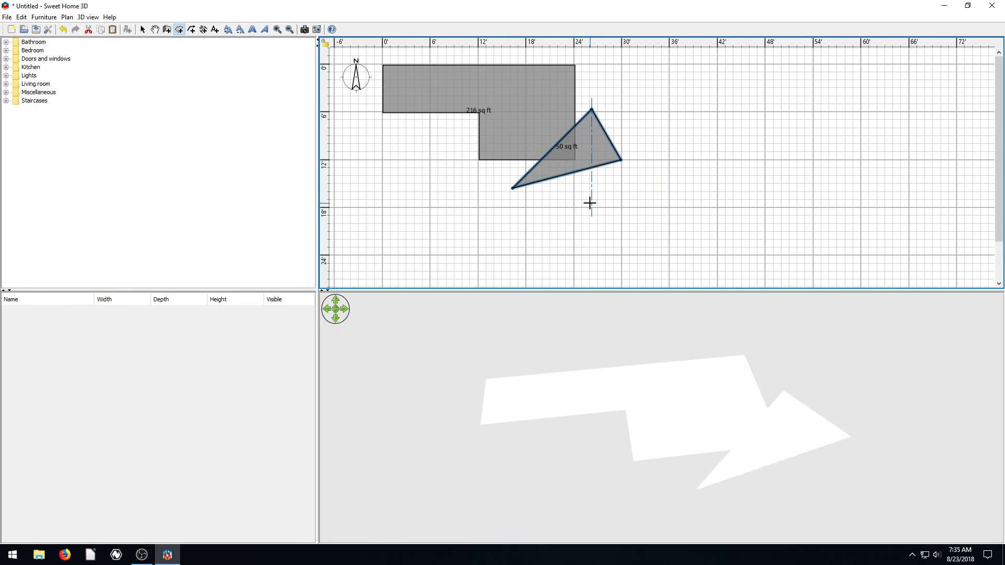
- Move the triangular room clear of the L-shaped room and delete the triangular room
{"action": "left_click", "coordinate": [143, 30]}
{"action": "left_click_drag", "start_coordinate": [590, 143], "coordinate": [761, 175]}
{"action": "mouse_move", "coordinate": [545, 114]}
{"action": "left_mouse_down"}
{"action": "mouse_move", "coordinate": [567, 180]}
{"action": "mouse_move", "coordinate": [552, 128]}
{"action": "left_mouse_up"}
{"action": "left_click", "coordinate": [754, 170]}
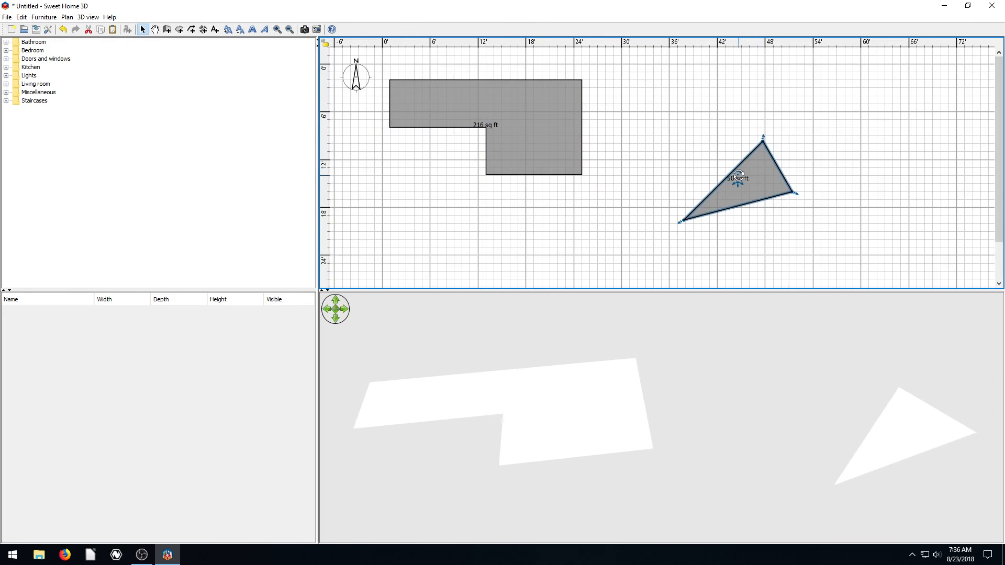
{"action": "key", "text": "Delete"}
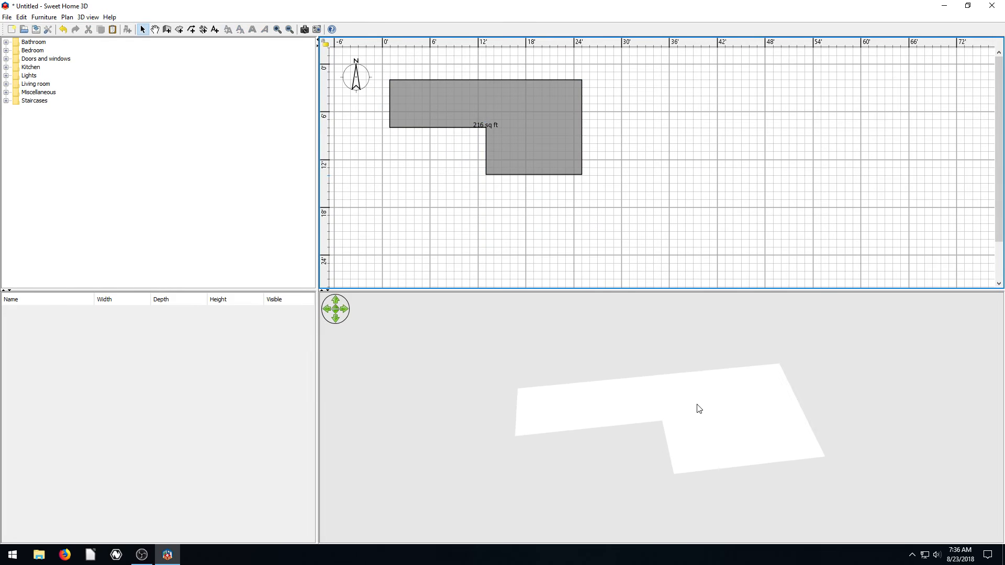
- Draw a closed rectangle of walls about 22 ft by 19 ft east of the L-shaped room
{"action": "left_click_drag", "start_coordinate": [702, 441], "coordinate": [726, 414]}
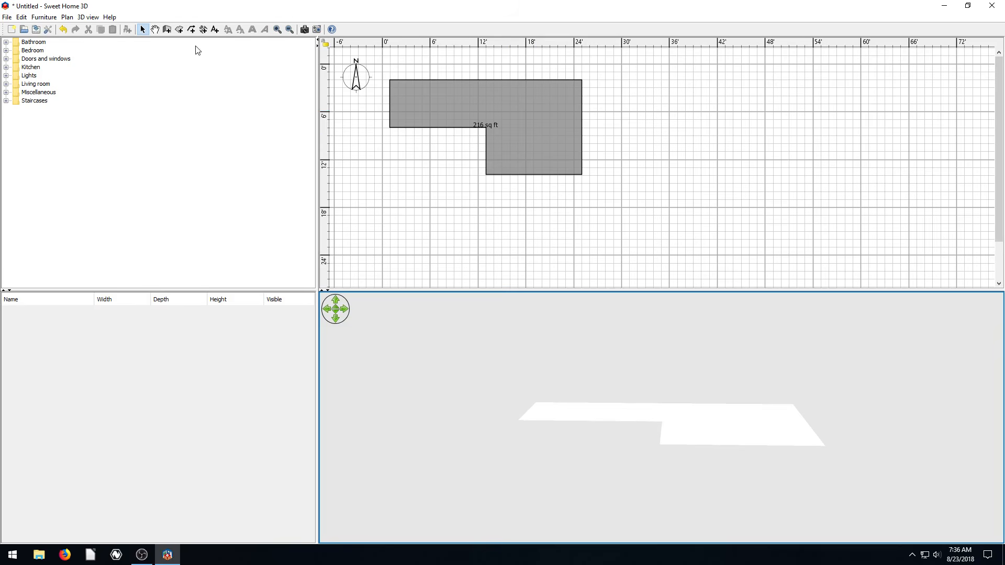
{"action": "left_click", "coordinate": [167, 29]}
{"action": "left_click", "coordinate": [653, 87]}
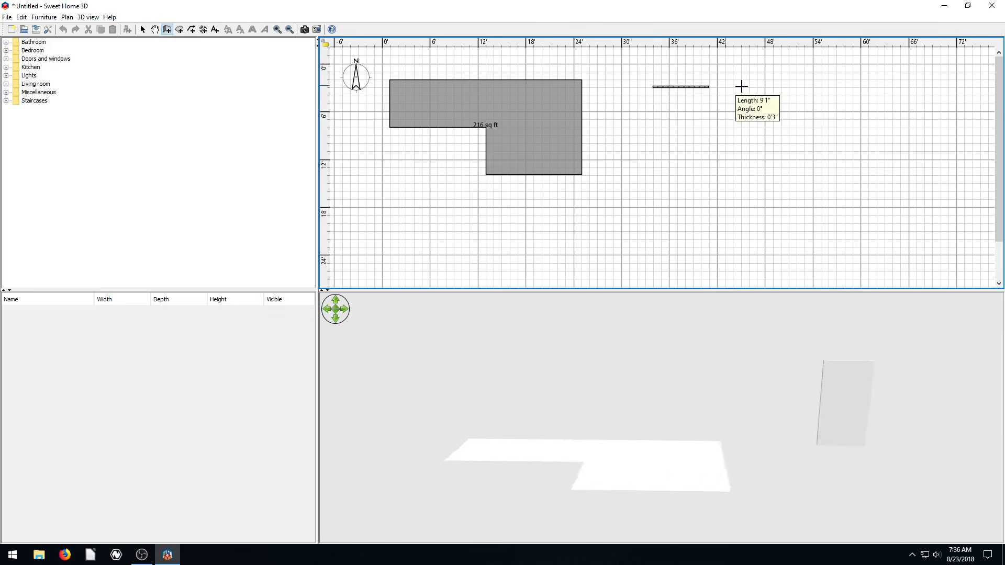
{"action": "left_click", "coordinate": [816, 236]}
{"action": "left_click", "coordinate": [639, 236]}
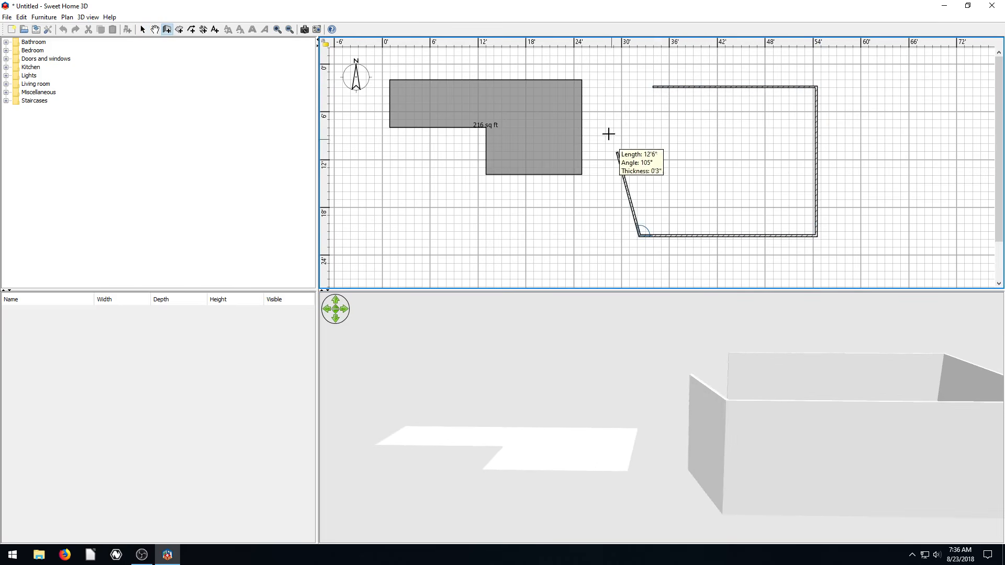
{"action": "left_click", "coordinate": [639, 88]}
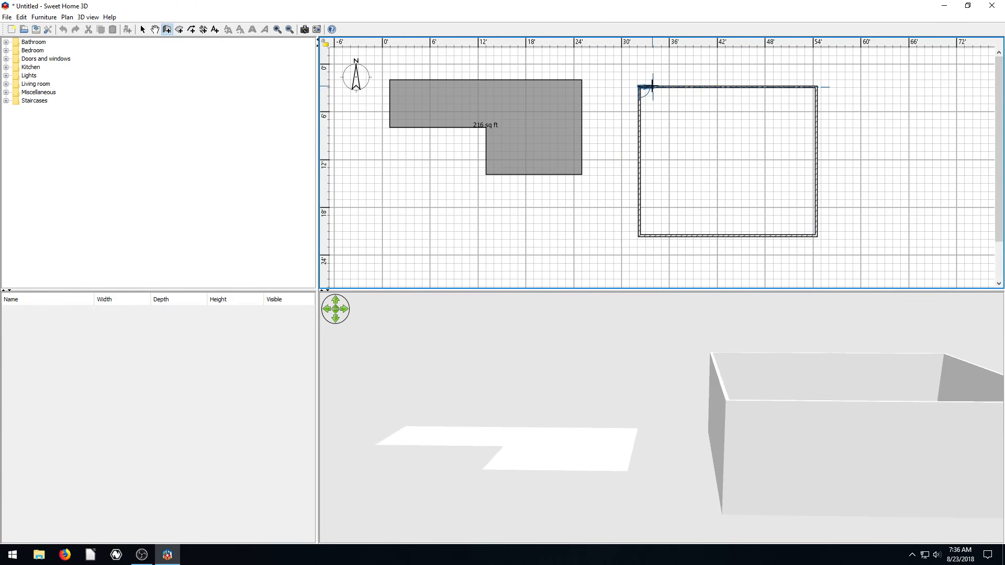
{"action": "double_click", "coordinate": [652, 86]}
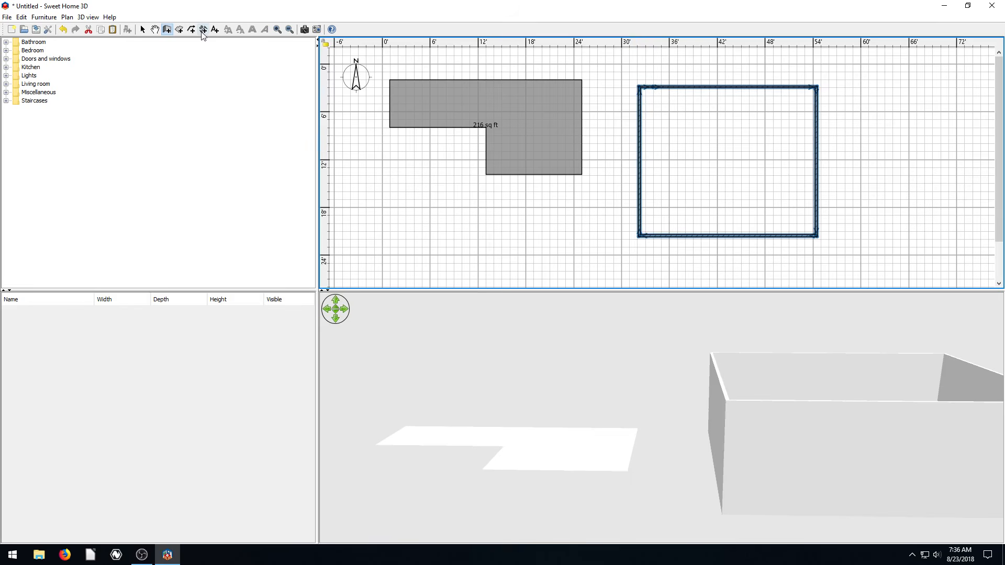
- Create a rectangular room of about 404 sq ft inside the walls by placing a point at each wall corner
{"action": "left_click", "coordinate": [179, 30]}
{"action": "left_click", "coordinate": [507, 327]}
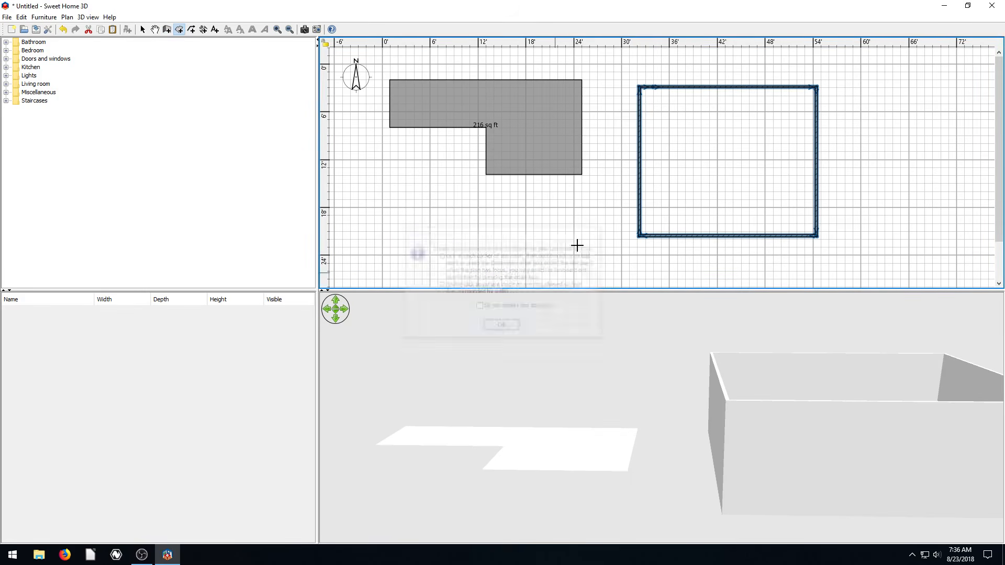
{"action": "left_click", "coordinate": [640, 88]}
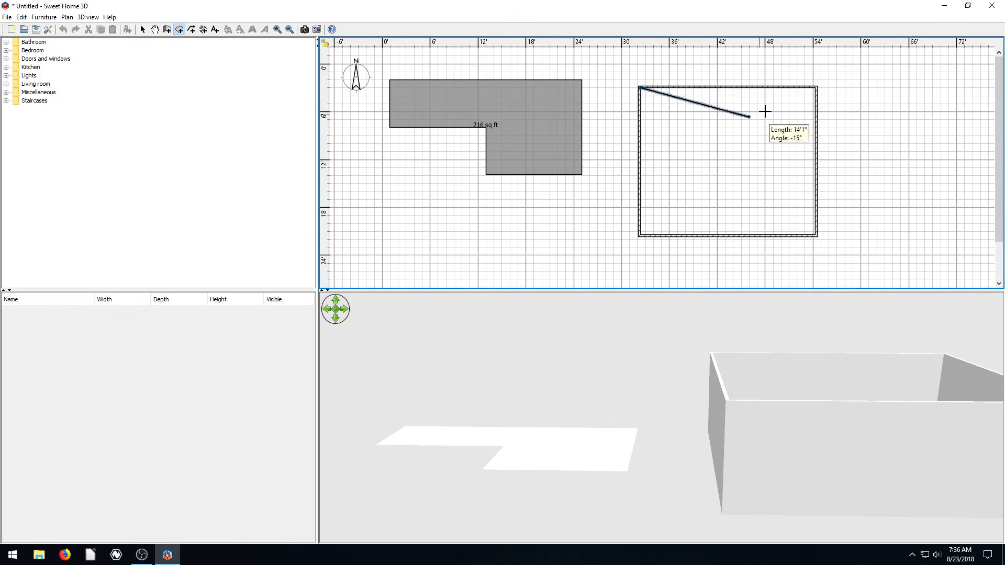
{"action": "left_click", "coordinate": [816, 88]}
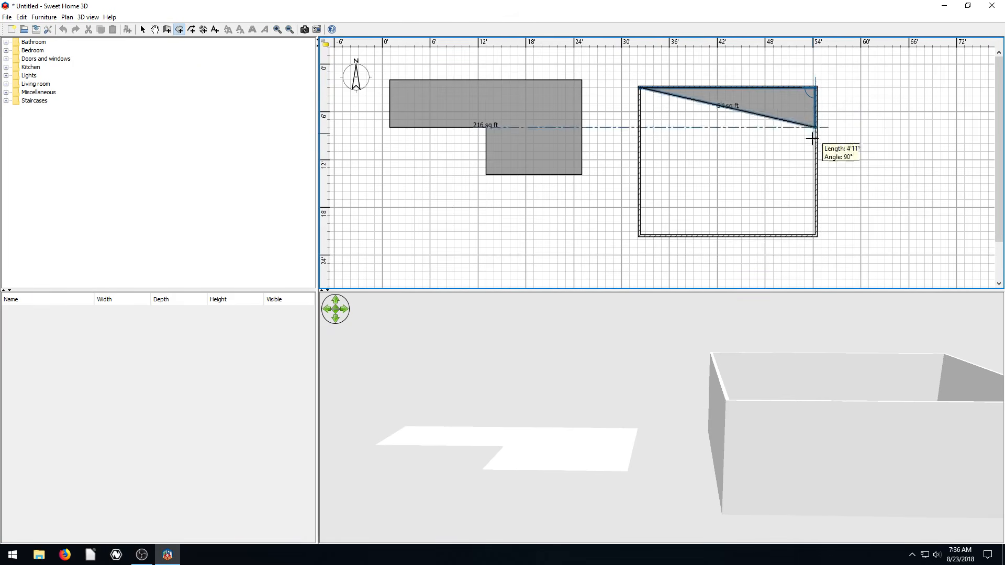
{"action": "left_click", "coordinate": [815, 234]}
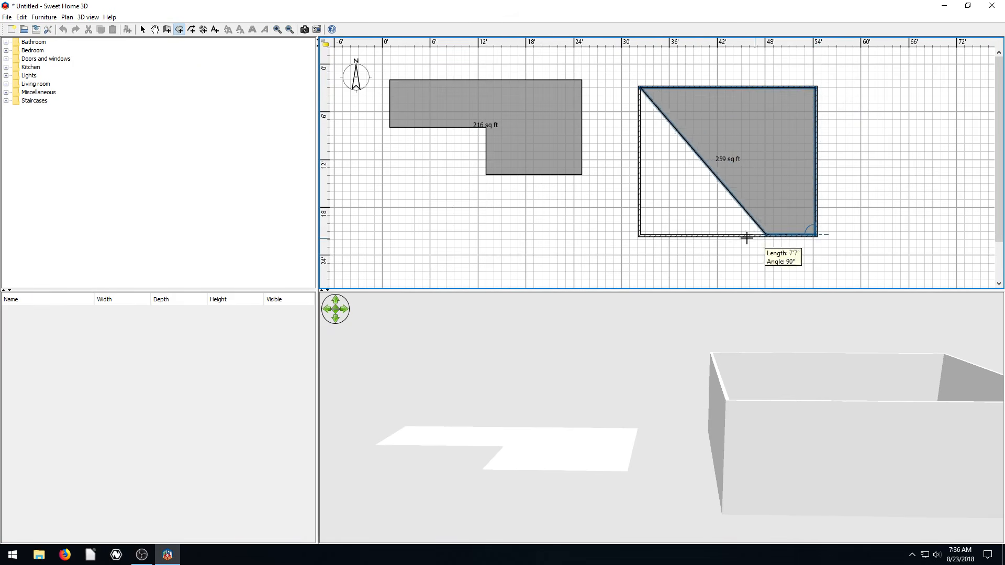
{"action": "double_click", "coordinate": [640, 234]}
{"action": "left_click_drag", "start_coordinate": [814, 432], "coordinate": [800, 460]}
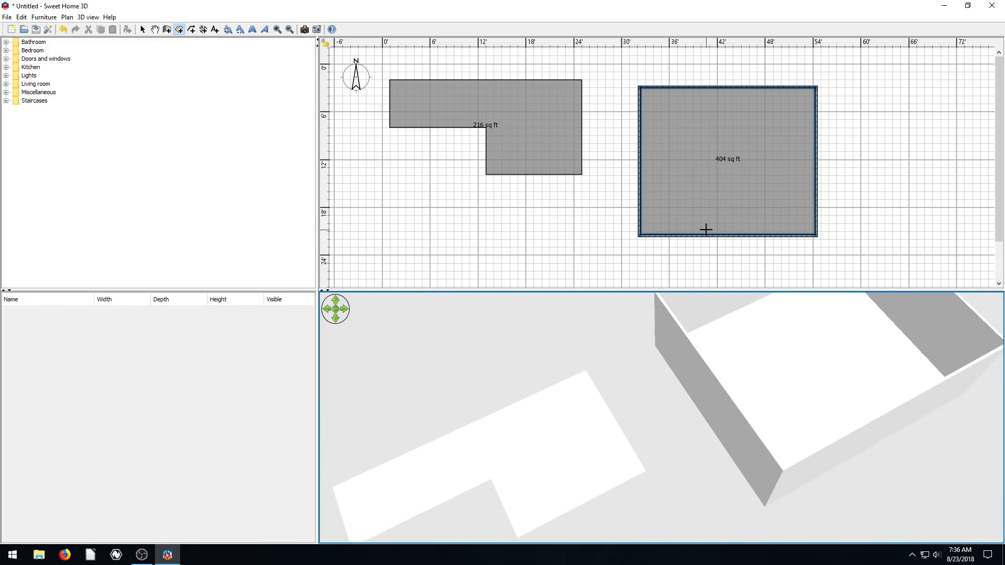
{"action": "left_click_drag", "start_coordinate": [885, 395], "coordinate": [817, 417]}
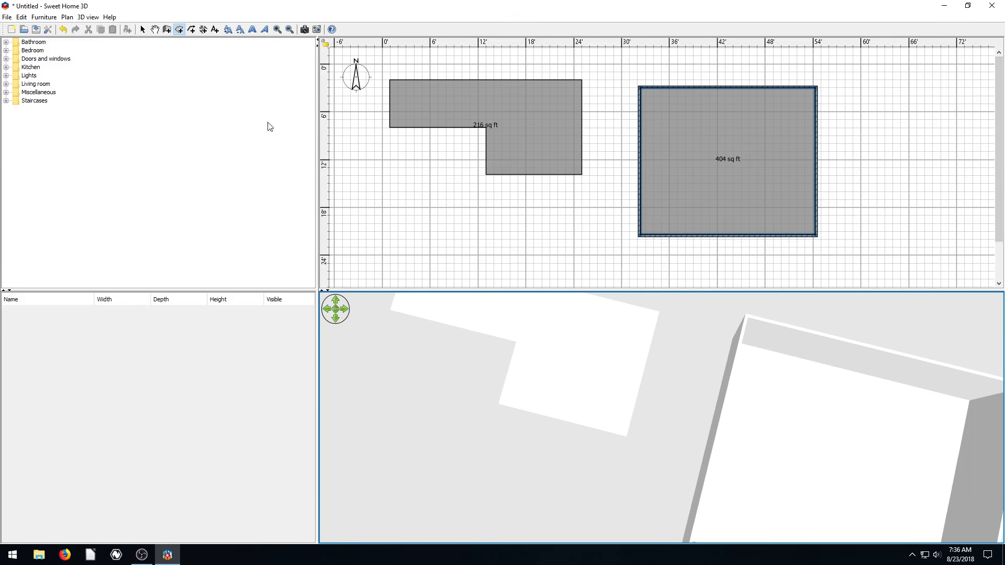
- Select both rooms and the surrounding walls in the plan and delete them
{"action": "left_click", "coordinate": [831, 96]}
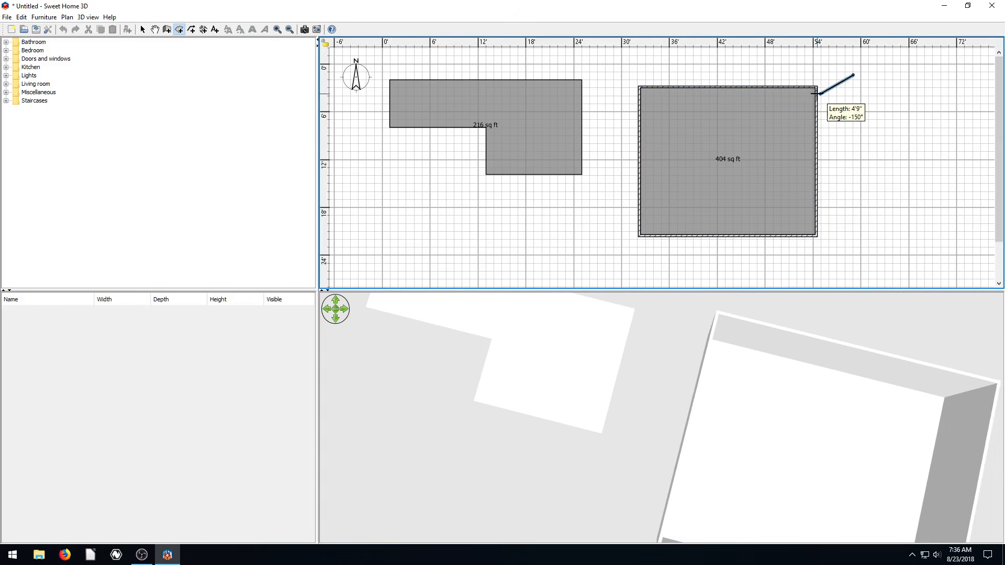
{"action": "left_click", "coordinate": [143, 29]}
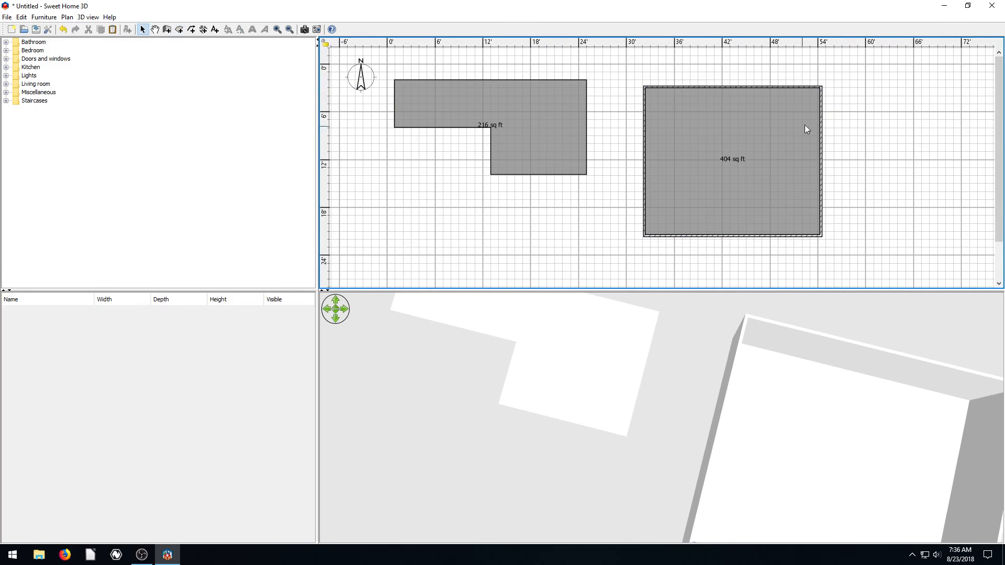
{"action": "left_click_drag", "start_coordinate": [843, 73], "coordinate": [386, 273]}
{"action": "key", "text": "Delete"}
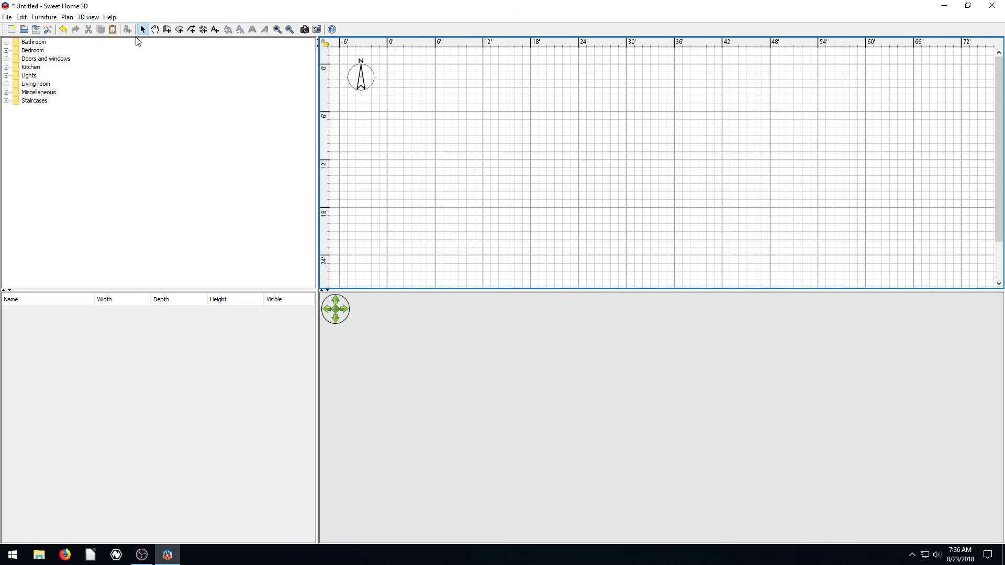
- Create a rectangular room 30 ft by 18 ft with its northwest corner at the plan origin
{"action": "left_click", "coordinate": [179, 30]}
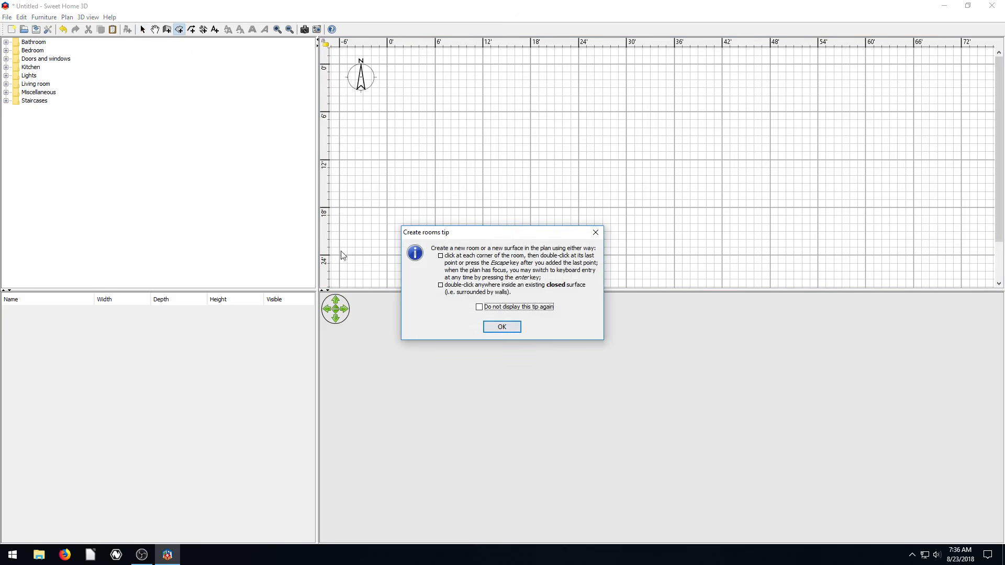
{"action": "left_click", "coordinate": [502, 327]}
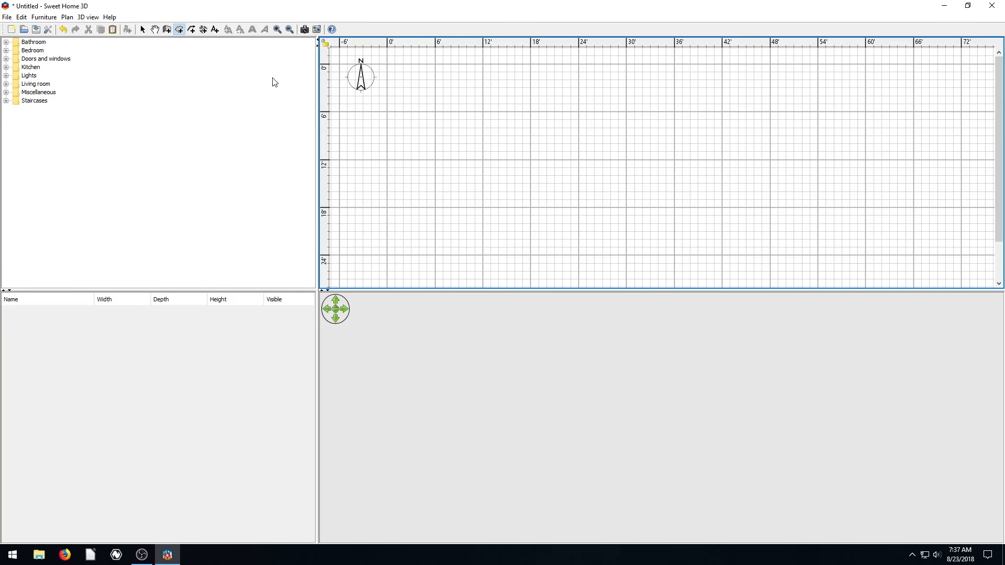
{"action": "left_click", "coordinate": [387, 64]}
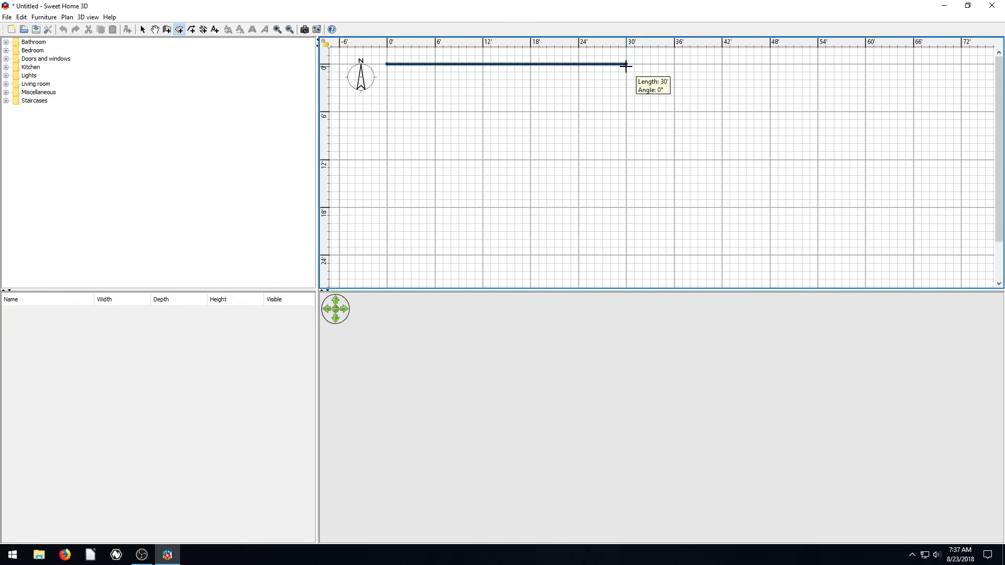
{"action": "left_click", "coordinate": [626, 64]}
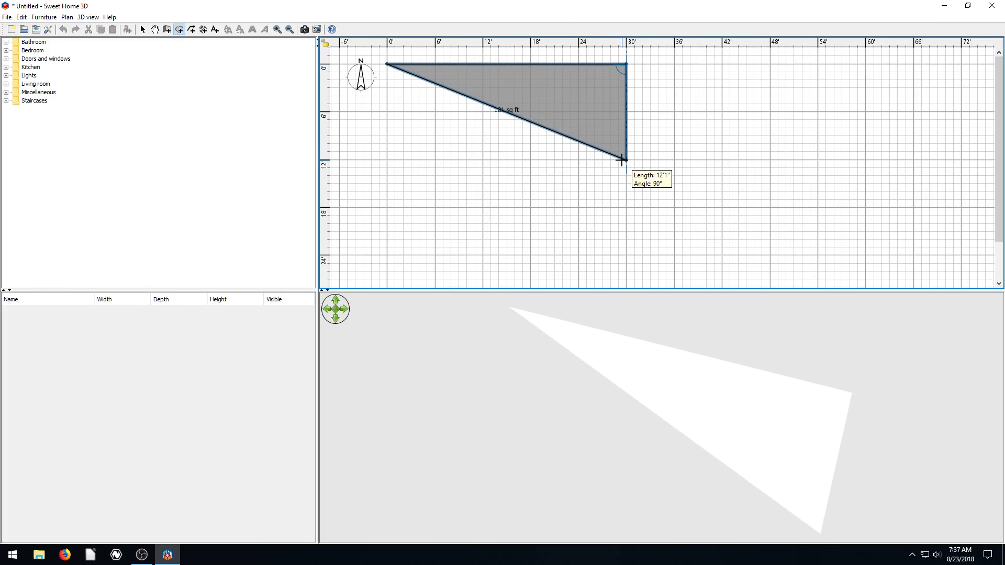
{"action": "left_click", "coordinate": [625, 208]}
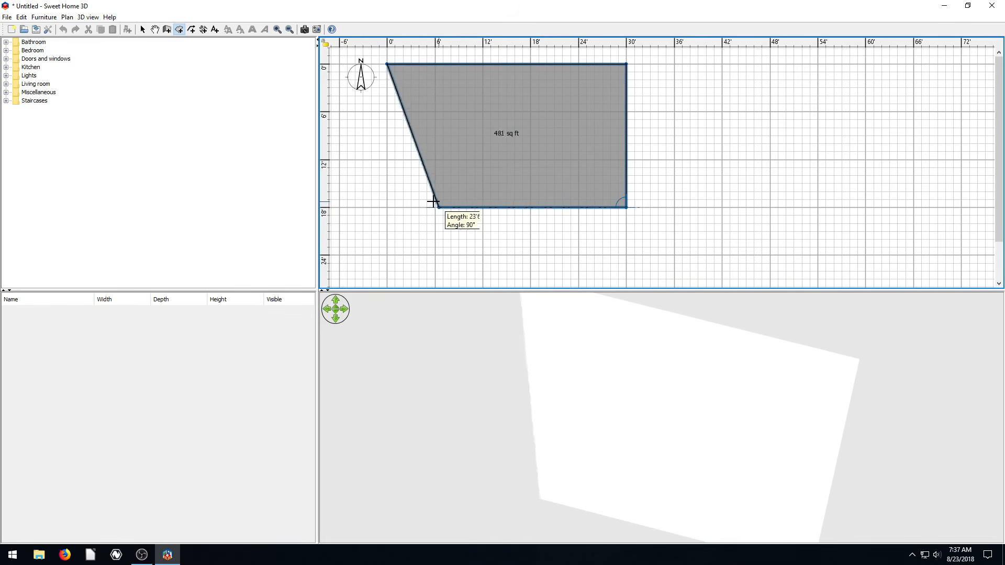
{"action": "left_click", "coordinate": [386, 207]}
{"action": "left_click", "coordinate": [387, 207]}
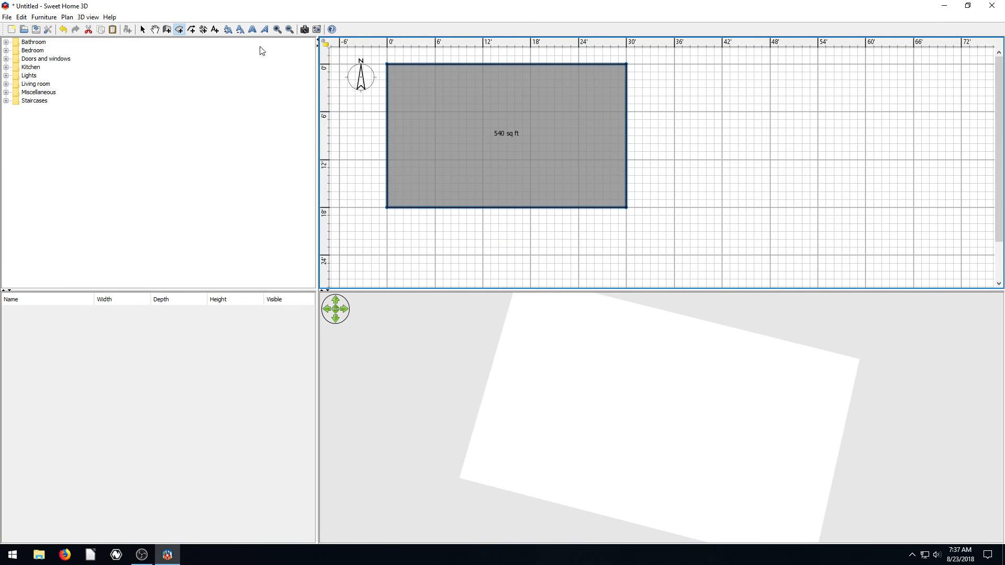
- Move the rectangular room to about 3 ft east and 4 ft south of the plan origin, and deselect it
{"action": "left_click", "coordinate": [143, 29]}
{"action": "left_click_drag", "start_coordinate": [531, 134], "coordinate": [599, 177]}
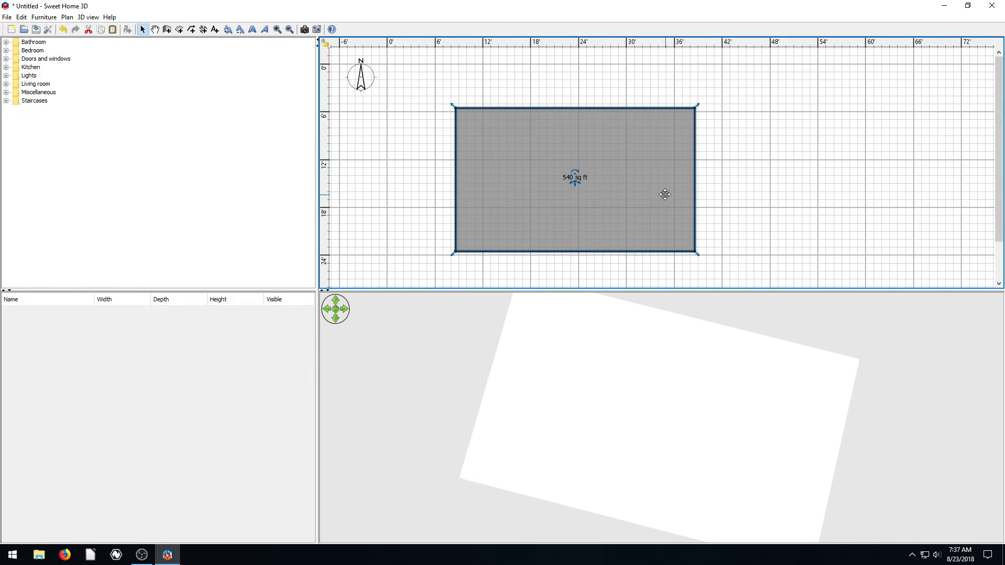
{"action": "left_click_drag", "start_coordinate": [664, 193], "coordinate": [617, 182]}
{"action": "left_click", "coordinate": [759, 184]}
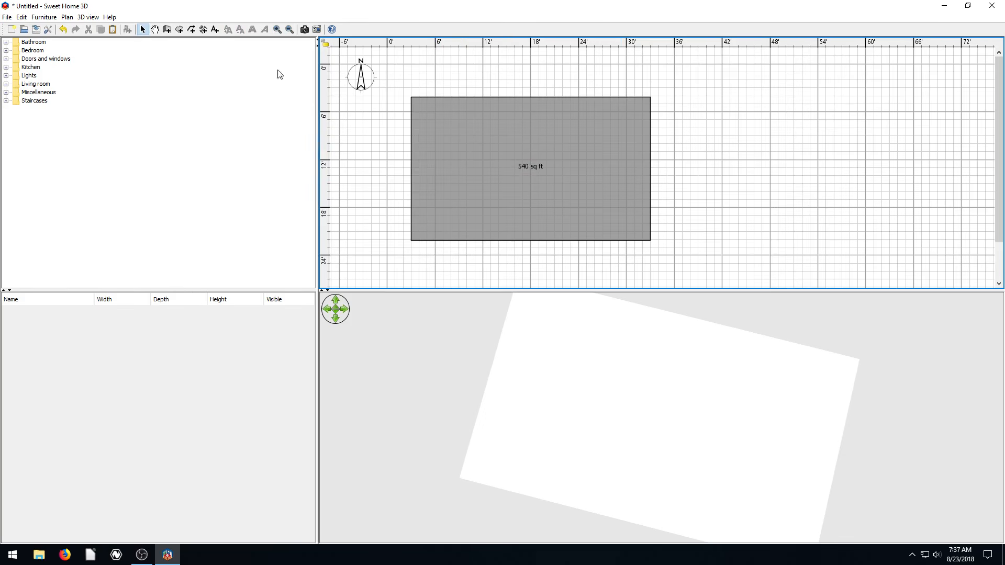
- Draw a 30' wall running east from 3 ft beyond the room's east side, level with its north edge
{"action": "left_click", "coordinate": [167, 29]}
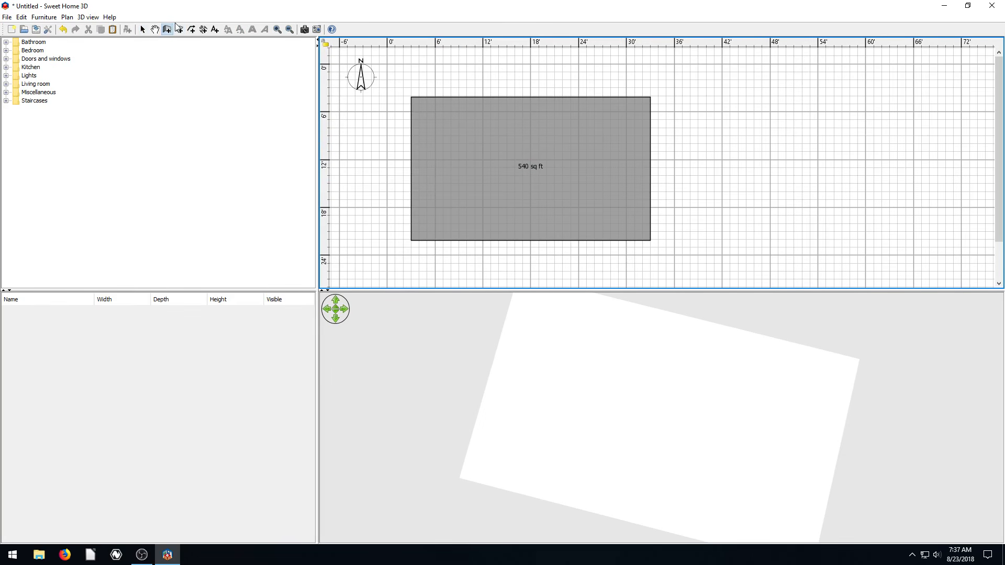
{"action": "left_click", "coordinate": [674, 97]}
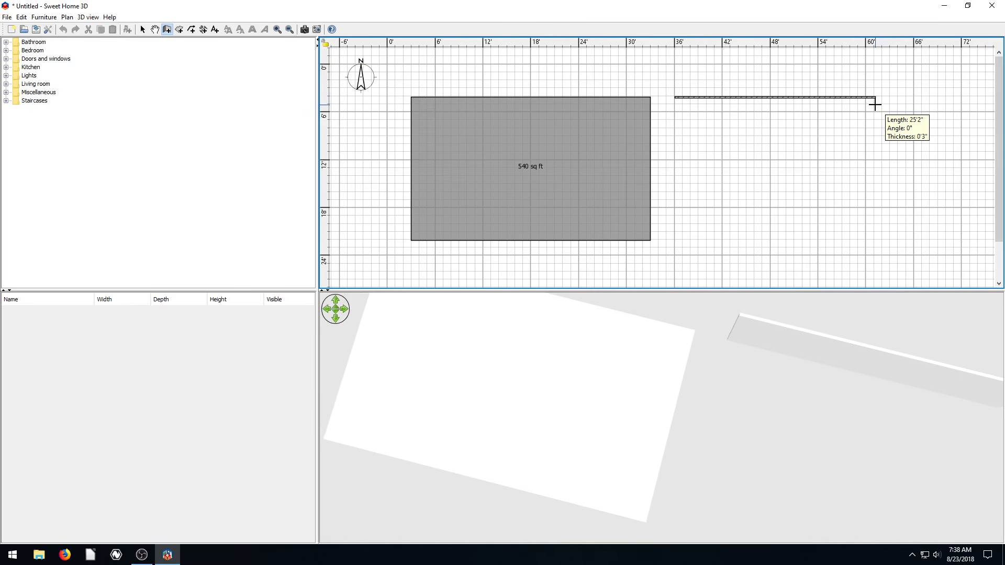
{"action": "key", "text": "Return"}
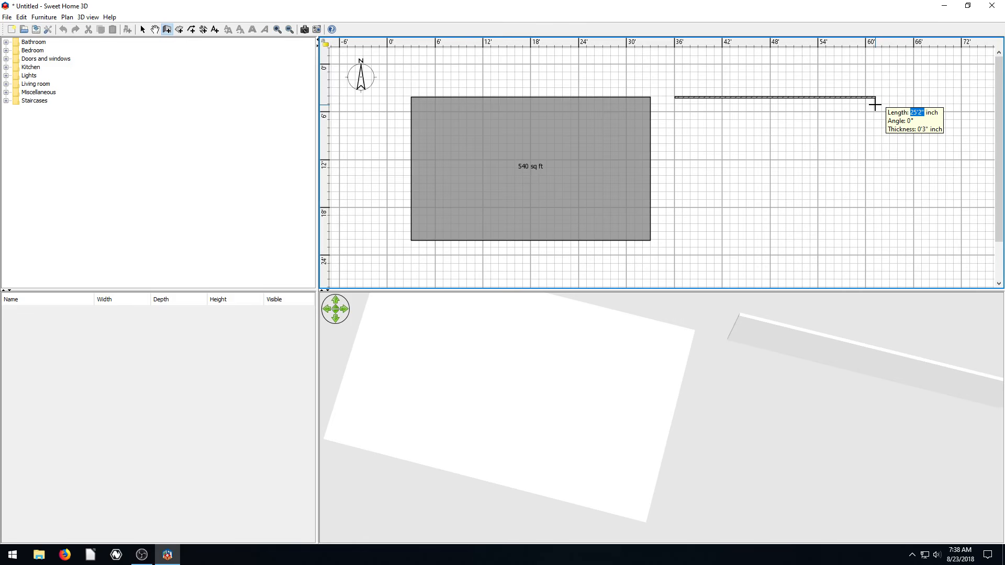
{"action": "type", "text": "30"}
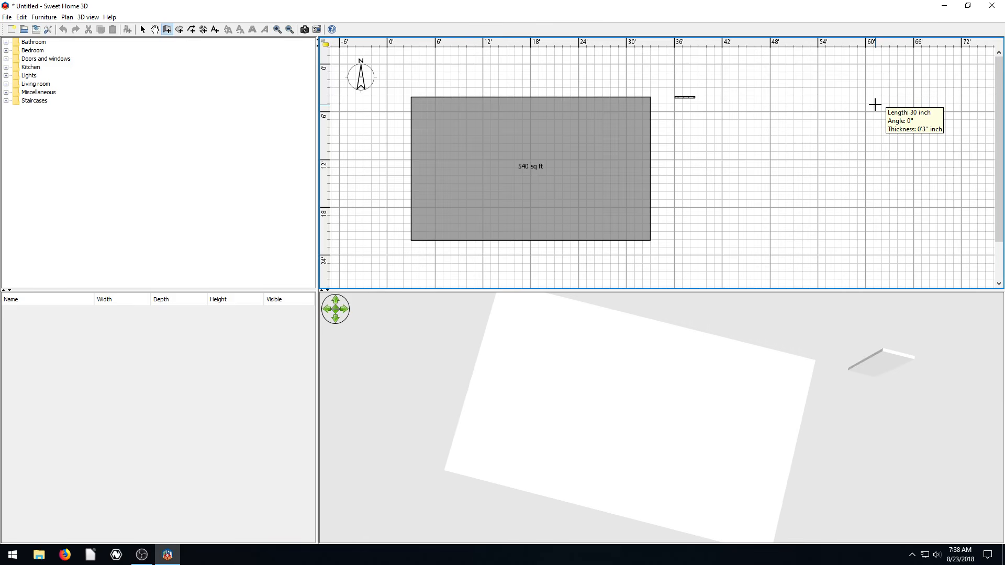
{"action": "type", "text": "'11\""}
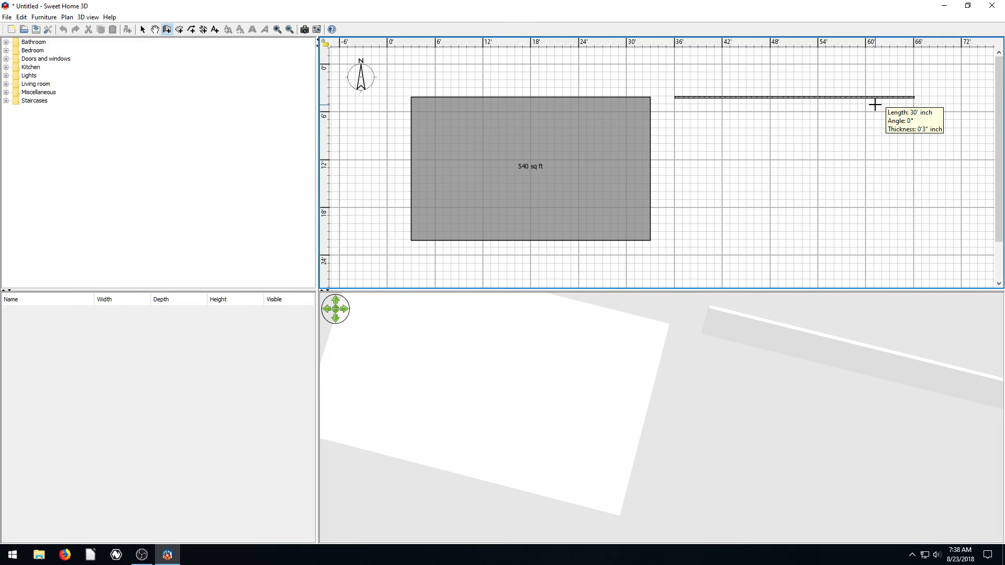
{"action": "key", "text": "Return"}
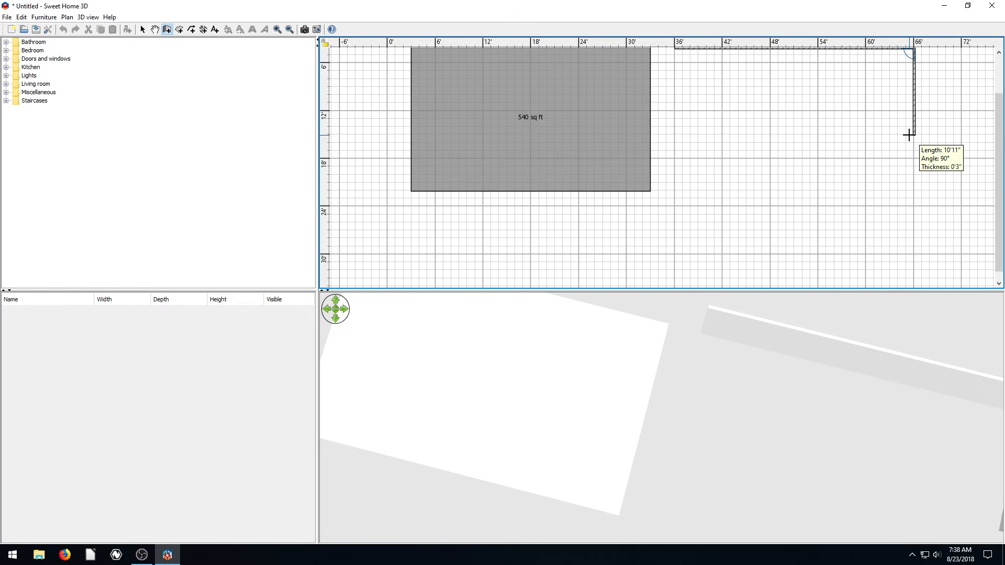
- Continue with an 18' wall running south from the east end of the first wall
{"action": "key", "text": "Return"}
{"action": "type", "text": "18"}
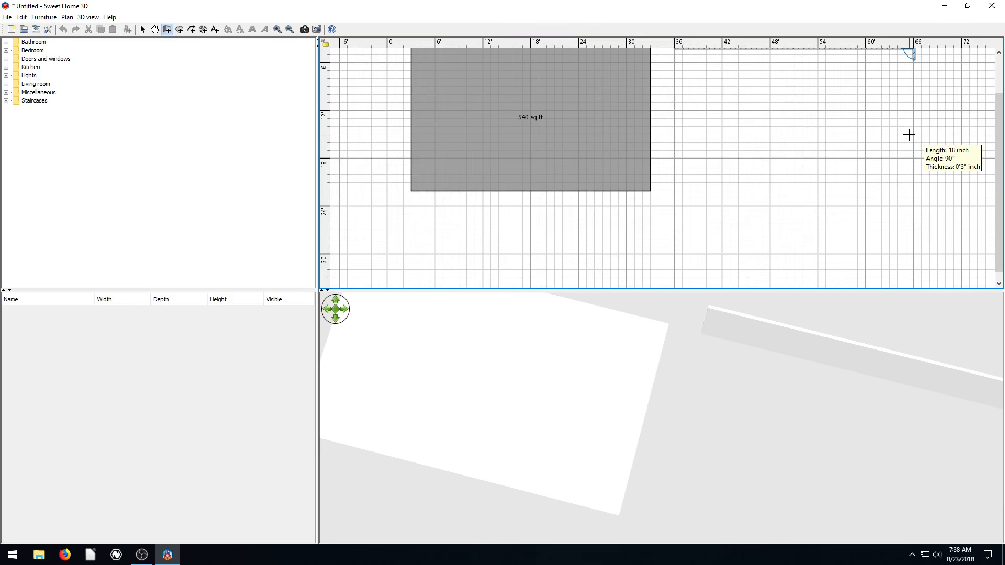
{"action": "type", "text": "'"}
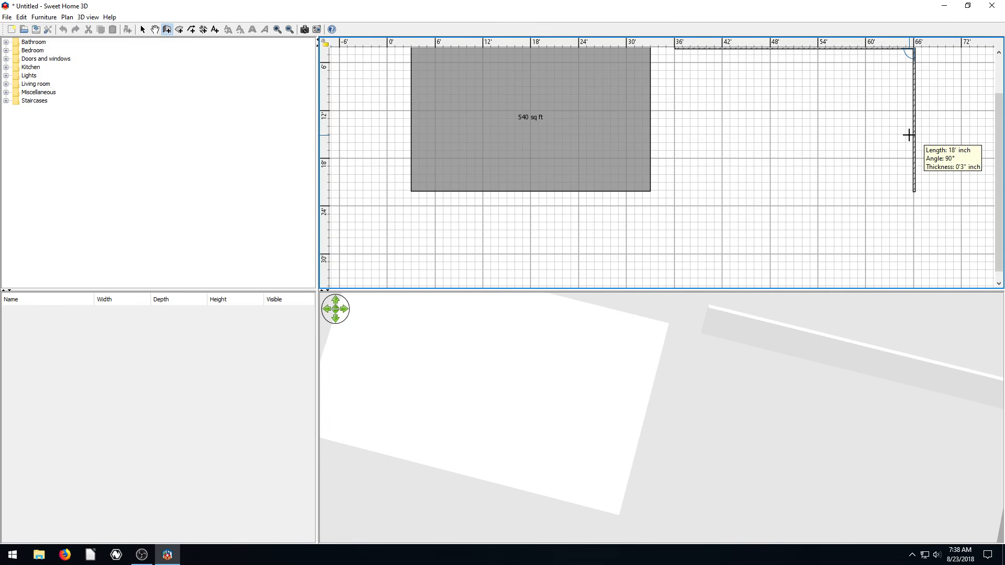
{"action": "key", "text": "Return"}
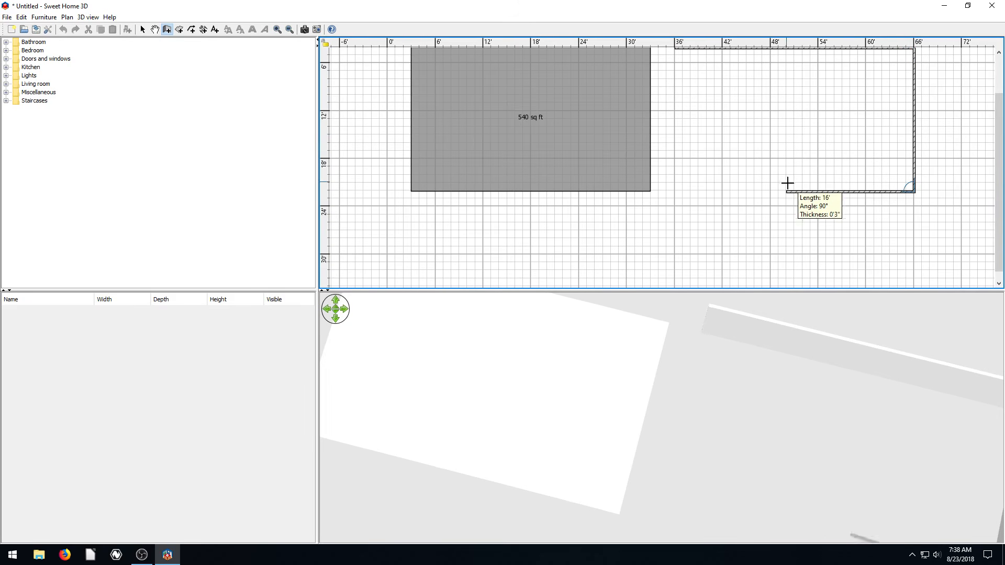
- Add a 30' wall running west and close the wall rectangle at the first wall's starting point
{"action": "key", "text": "Return"}
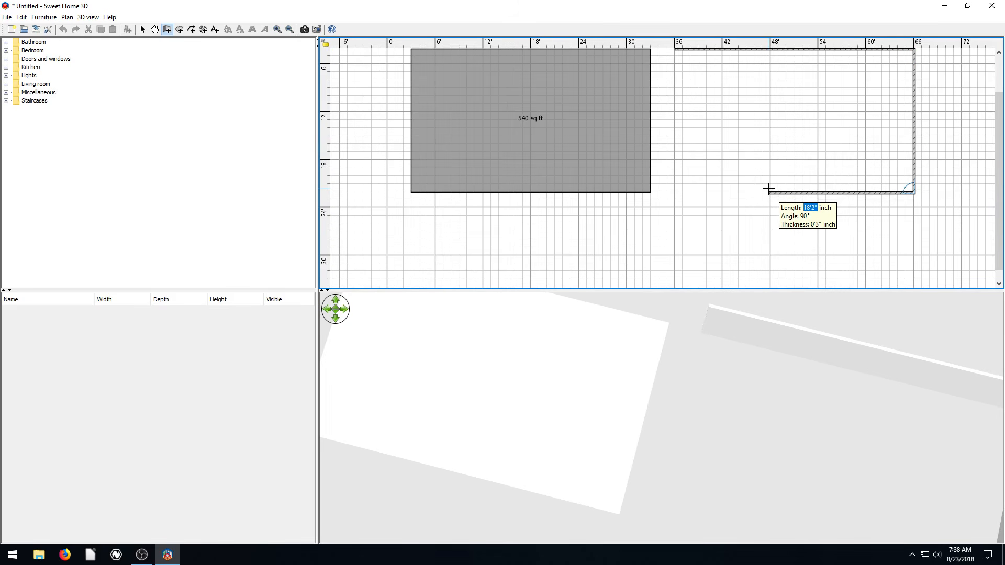
{"action": "type", "text": "30"}
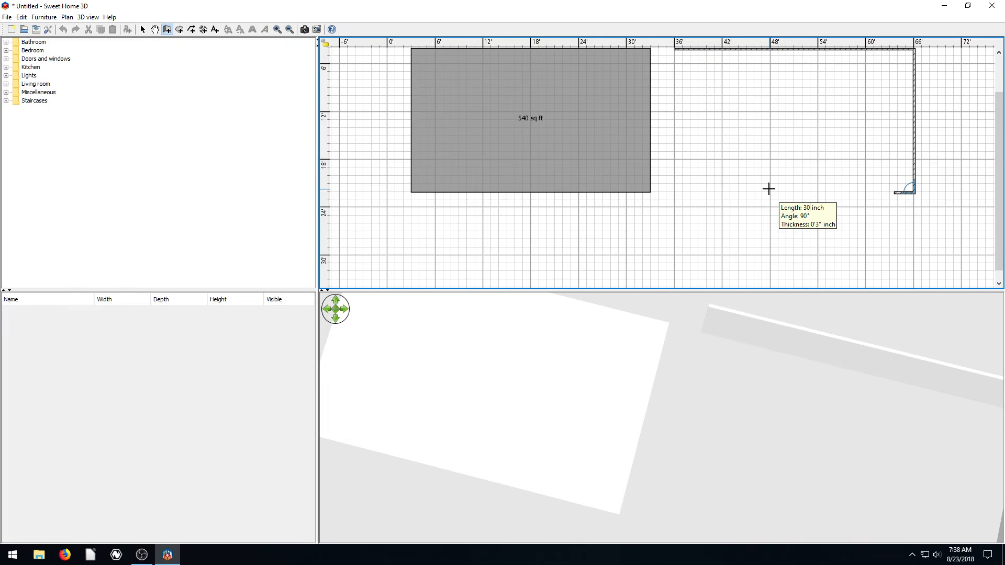
{"action": "type", "text": "'"}
{"action": "key", "text": "Return"}
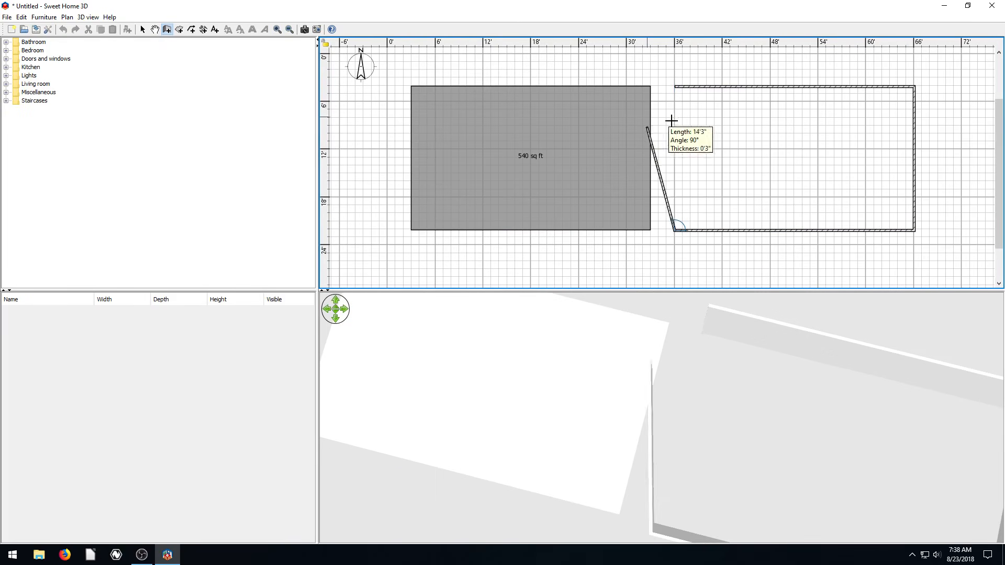
{"action": "double_click", "coordinate": [675, 88]}
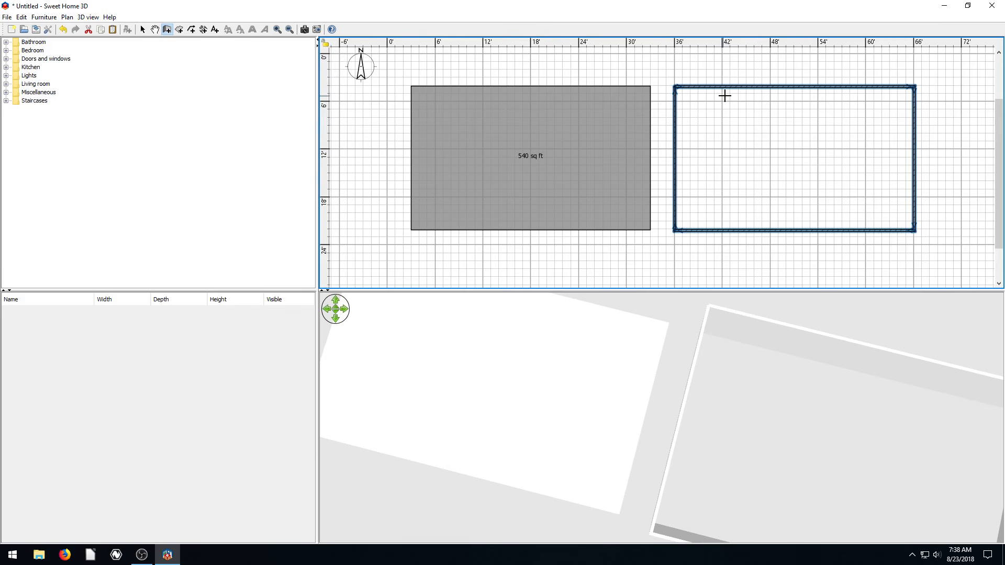
- Activate room creation and enlarge the plan area by shrinking the 3D view, furniture catalog and furniture list
{"action": "left_click", "coordinate": [179, 29]}
{"action": "left_click", "coordinate": [501, 327]}
{"action": "left_click", "coordinate": [277, 30]}
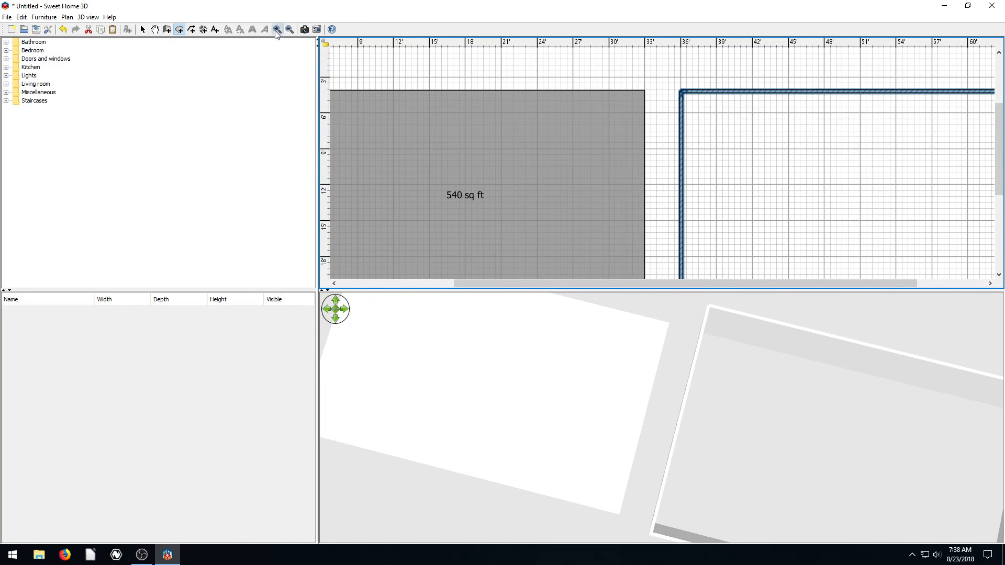
{"action": "left_click", "coordinate": [278, 29]}
{"action": "left_click", "coordinate": [277, 30]}
{"action": "left_click_drag", "start_coordinate": [668, 291], "coordinate": [678, 499]}
{"action": "left_click_drag", "start_coordinate": [318, 168], "coordinate": [123, 169]}
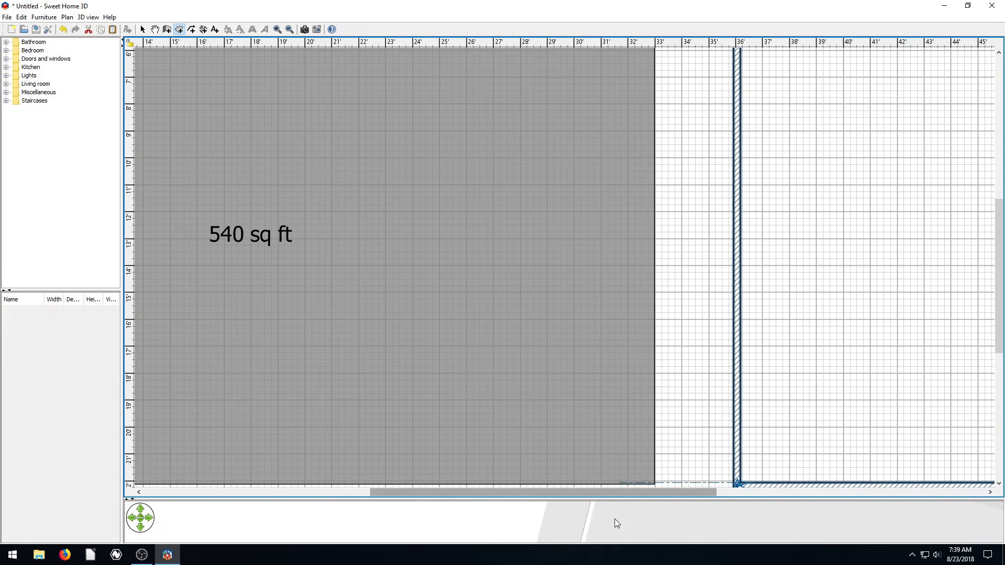
{"action": "left_click_drag", "start_coordinate": [604, 493], "coordinate": [753, 479]}
{"action": "scroll", "coordinate": [777, 430], "scroll_direction": "up", "scroll_amount": 3}
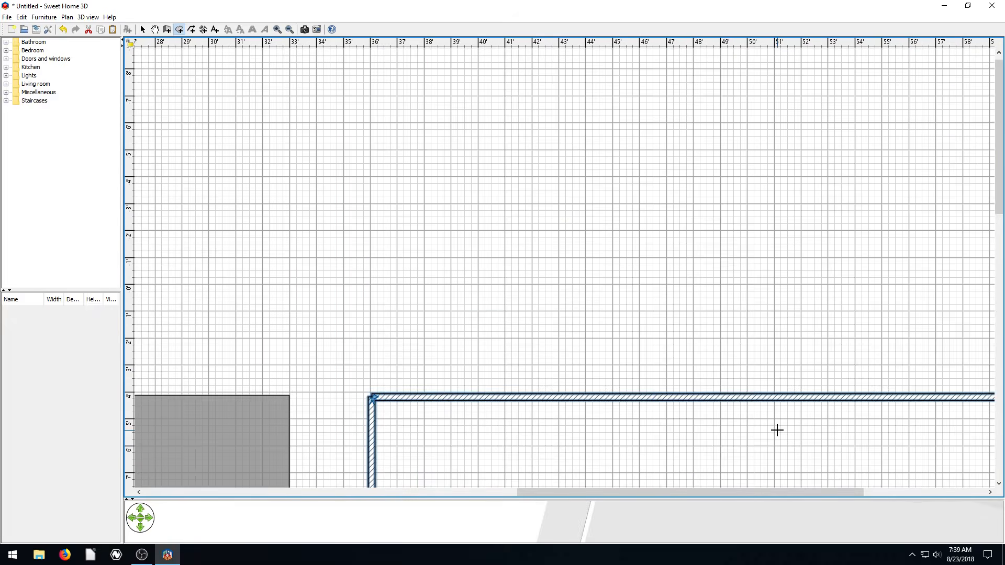
{"action": "scroll", "coordinate": [761, 430], "scroll_direction": "down", "scroll_amount": 3}
{"action": "scroll", "coordinate": [600, 362], "scroll_direction": "down", "scroll_amount": 3}
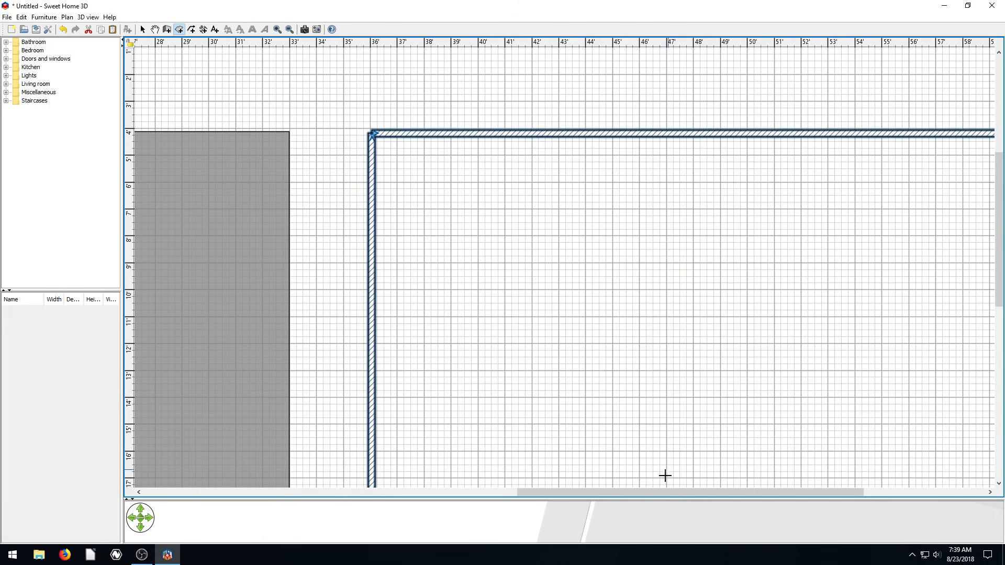
{"action": "left_click_drag", "start_coordinate": [664, 495], "coordinate": [624, 486]}
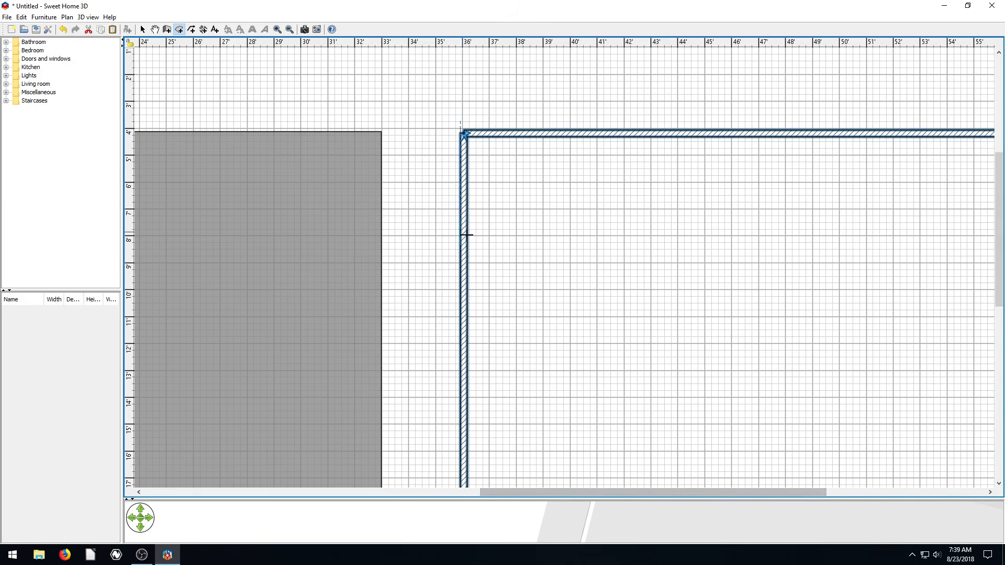
{"action": "left_click_drag", "start_coordinate": [665, 495], "coordinate": [830, 410]}
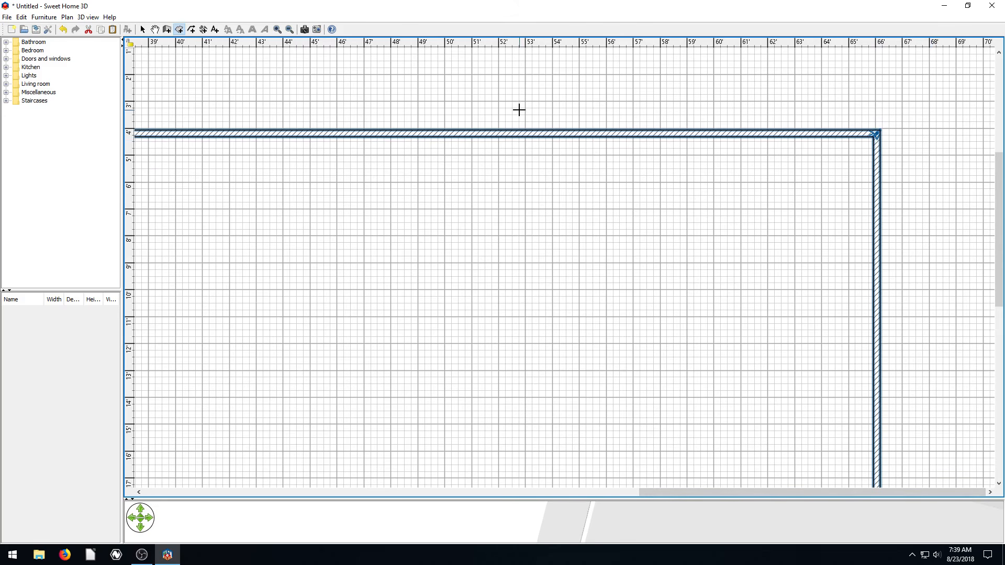
{"action": "left_click", "coordinate": [874, 136]}
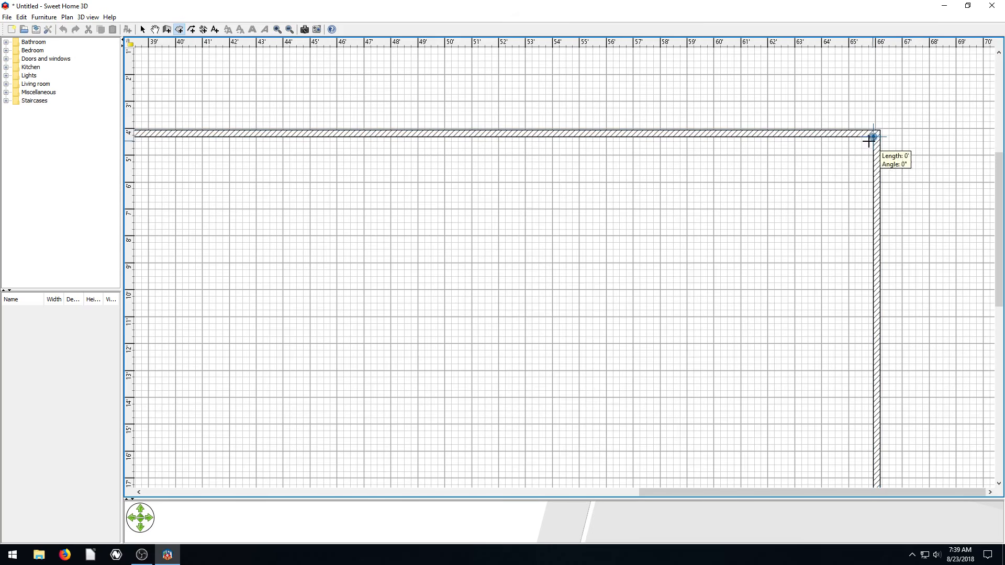
{"action": "scroll", "coordinate": [774, 243], "scroll_direction": "down", "scroll_amount": 5}
{"action": "scroll", "coordinate": [780, 206], "scroll_direction": "up", "scroll_amount": 4}
{"action": "scroll", "coordinate": [826, 309], "scroll_direction": "down", "scroll_amount": 4}
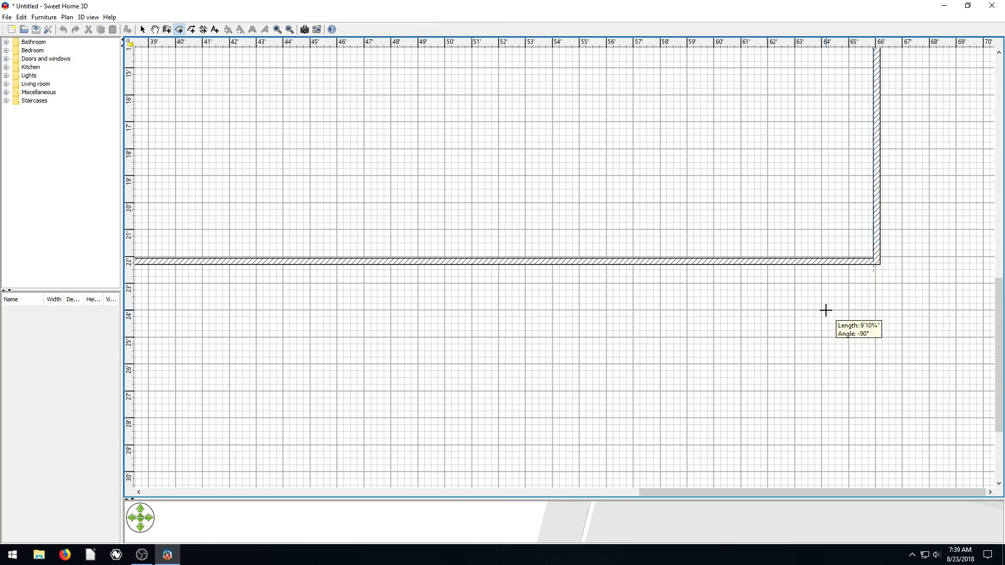
{"action": "left_click", "coordinate": [872, 258]}
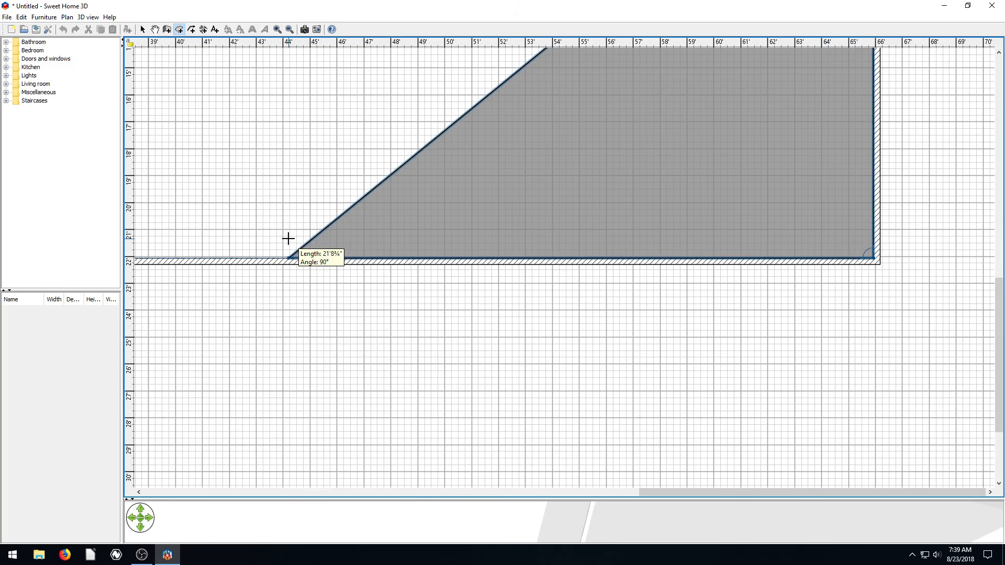
{"action": "key", "text": "Escape"}
{"action": "right_click", "coordinate": [333, 235]}
{"action": "left_click", "coordinate": [463, 229]}
{"action": "key", "text": "space"}
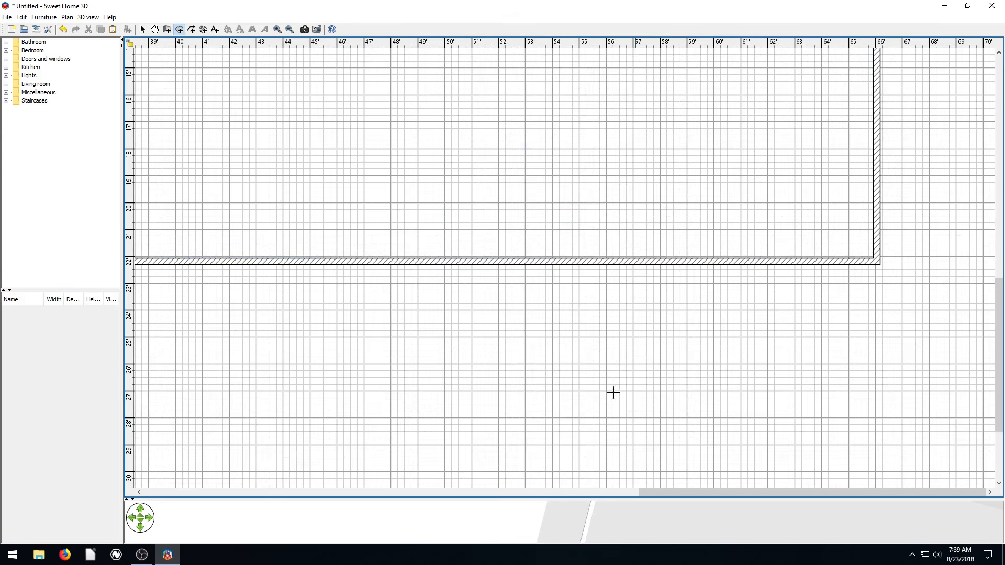
- Draw a rectangular room along the inner faces of the east wall rectangle, starting at the northeast corner and finishing at the northwest corner
{"action": "left_click", "coordinate": [290, 30]}
{"action": "left_click", "coordinate": [397, 104]}
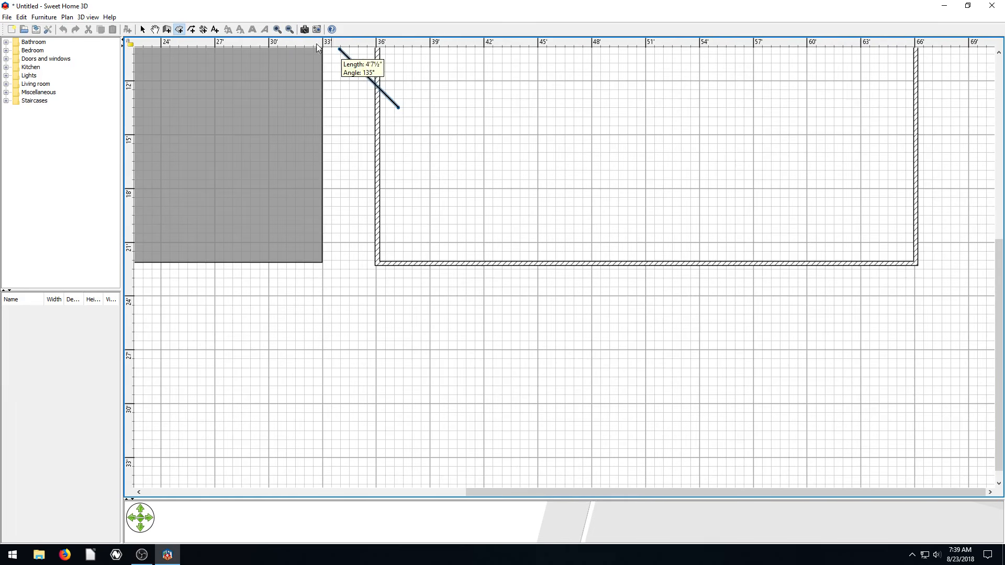
{"action": "key", "text": "Escape"}
{"action": "scroll", "coordinate": [560, 180], "scroll_direction": "up", "scroll_amount": 8}
{"action": "scroll", "coordinate": [558, 184], "scroll_direction": "down", "scroll_amount": 6}
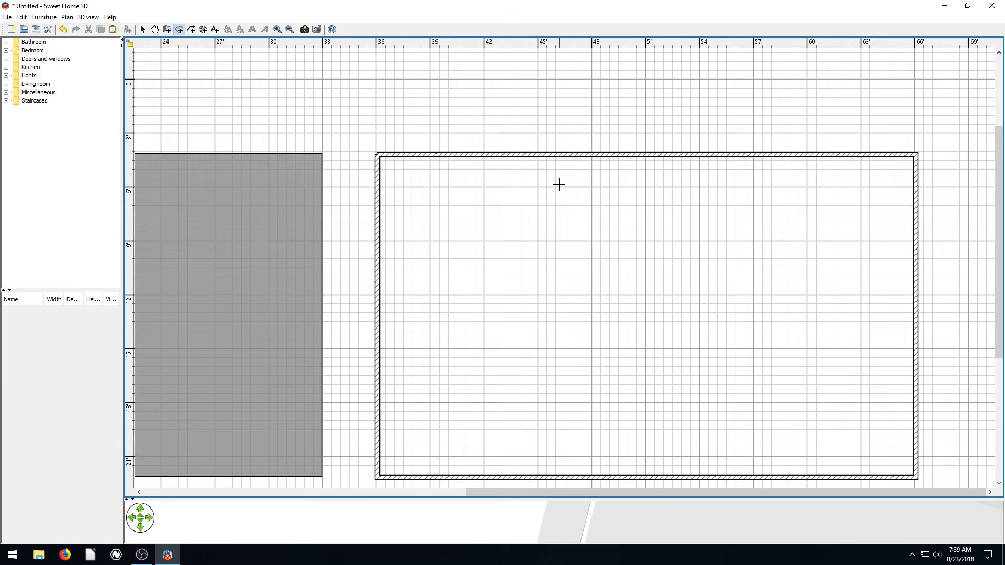
{"action": "scroll", "coordinate": [937, 209], "scroll_direction": "up", "scroll_amount": 2}
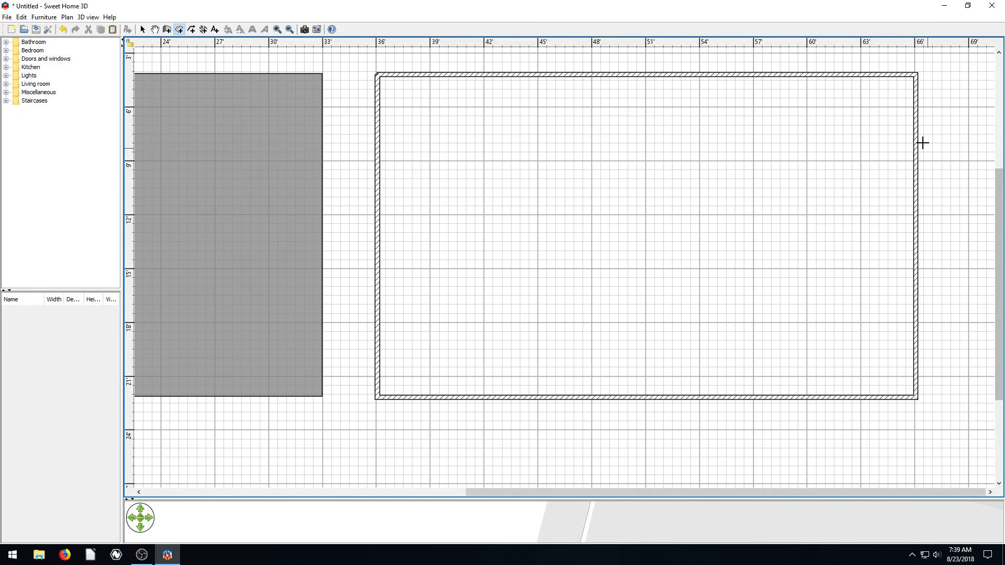
{"action": "left_click", "coordinate": [914, 76]}
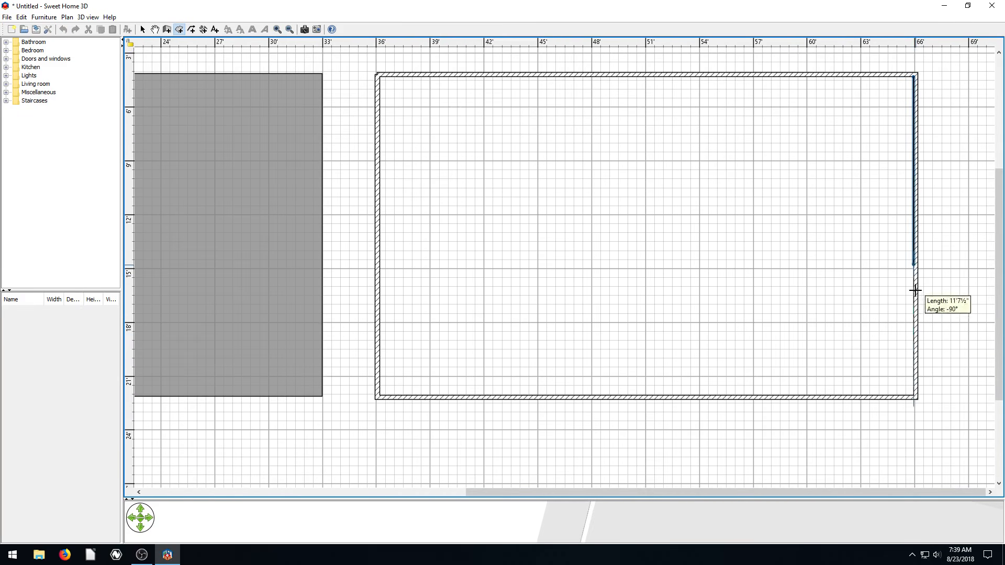
{"action": "left_click", "coordinate": [911, 395]}
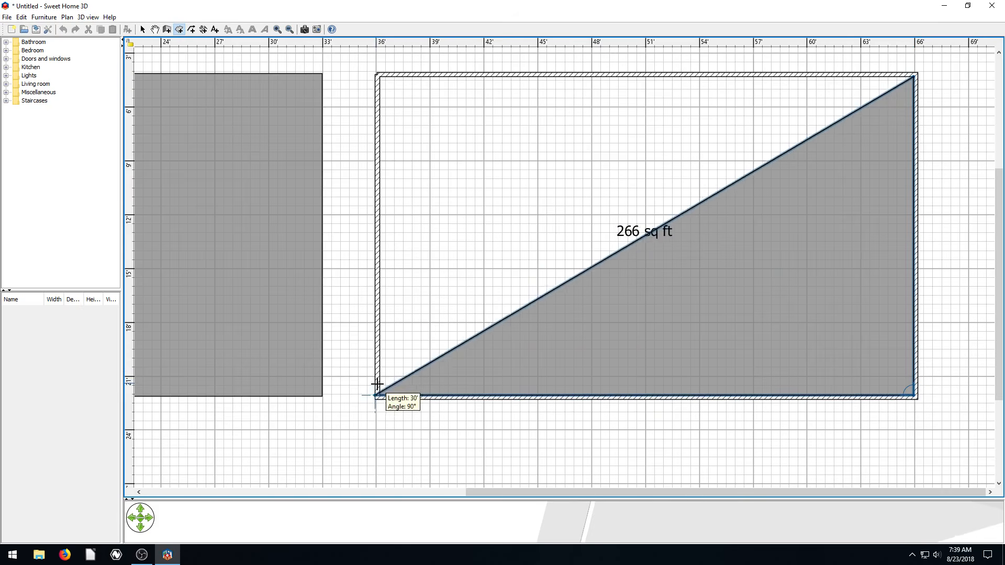
{"action": "left_click", "coordinate": [379, 393]}
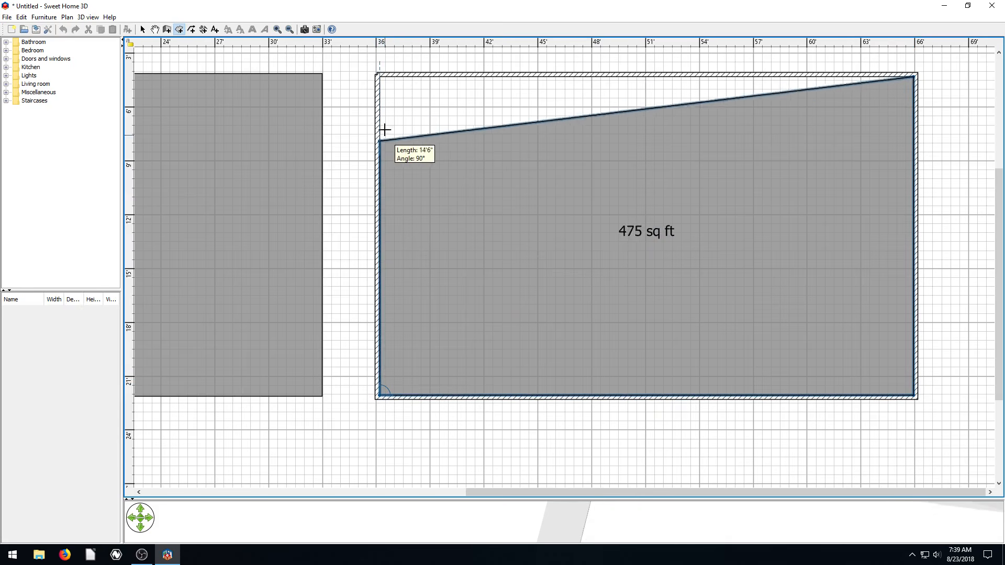
{"action": "double_click", "coordinate": [381, 77]}
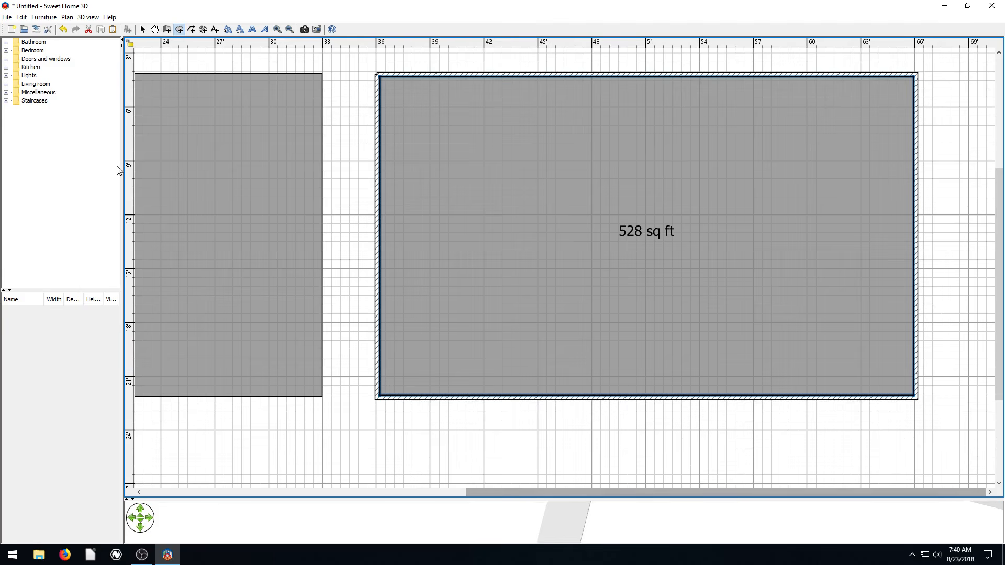
- Draw four walls along the edges of the west room, running clockwise from its northwest corner and closing there
{"action": "left_click", "coordinate": [143, 30]}
{"action": "left_click_drag", "start_coordinate": [605, 490], "coordinate": [427, 260]}
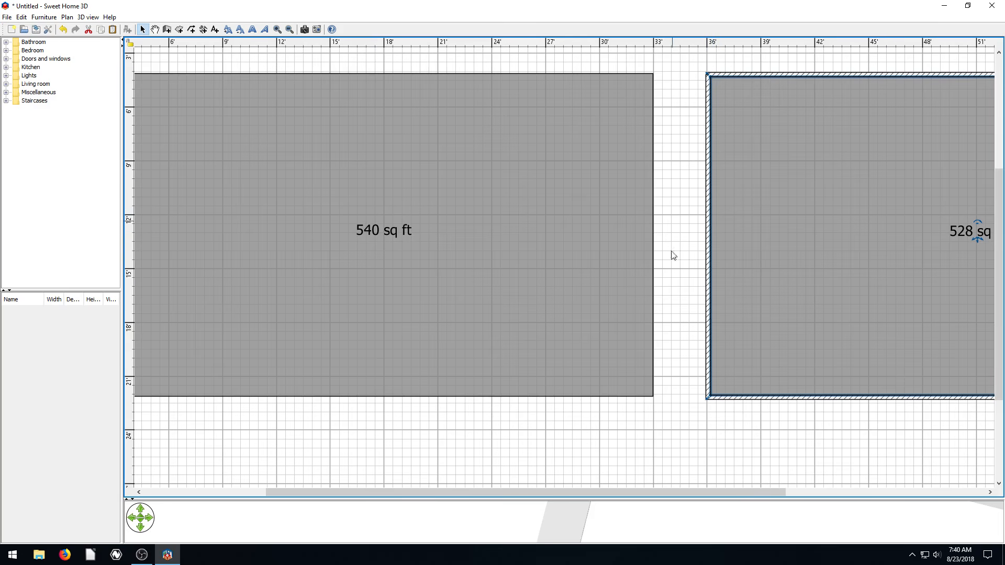
{"action": "left_click_drag", "start_coordinate": [650, 492], "coordinate": [772, 473]}
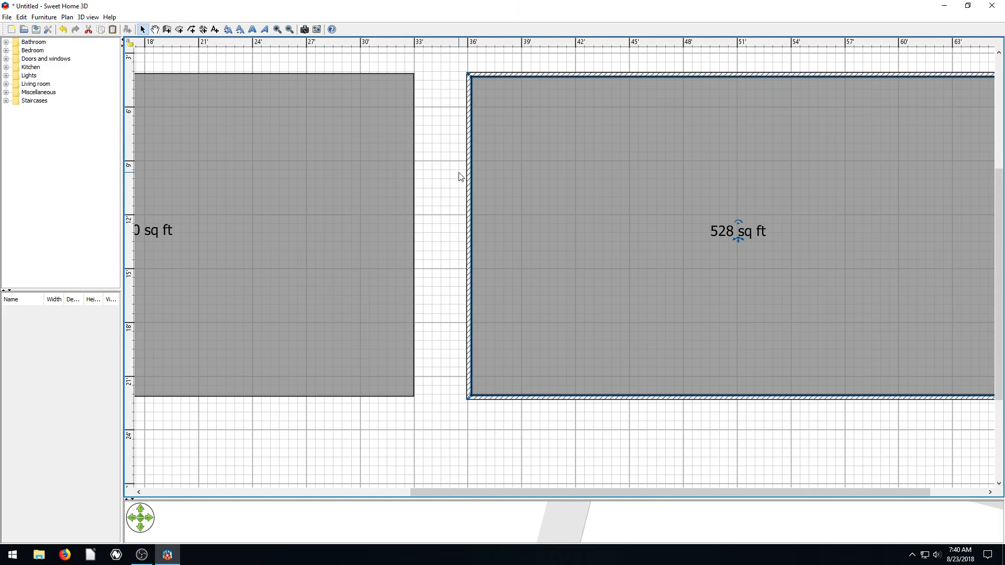
{"action": "left_click_drag", "start_coordinate": [521, 492], "coordinate": [356, 492]}
{"action": "left_click_drag", "start_coordinate": [506, 492], "coordinate": [425, 476]}
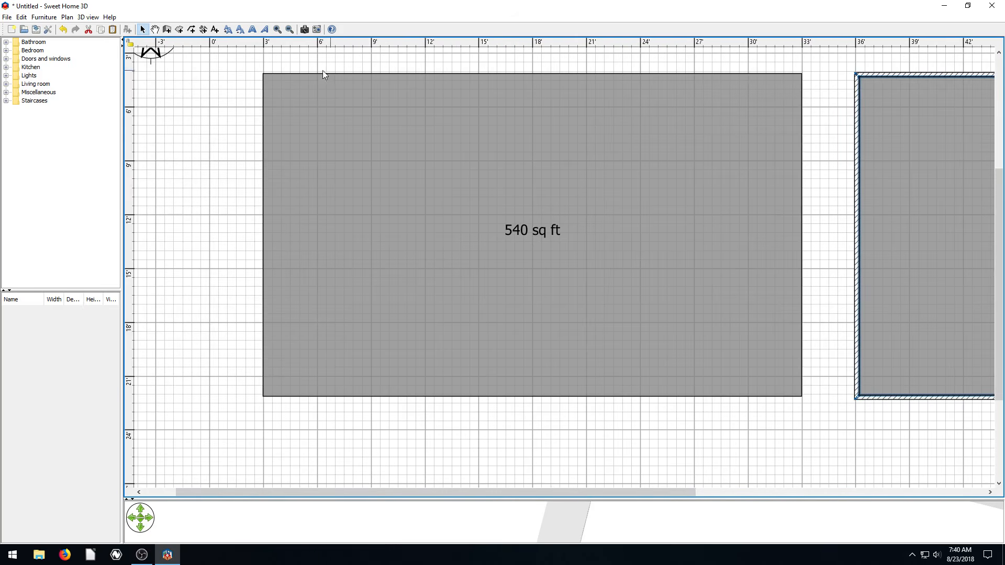
{"action": "left_click", "coordinate": [167, 29]}
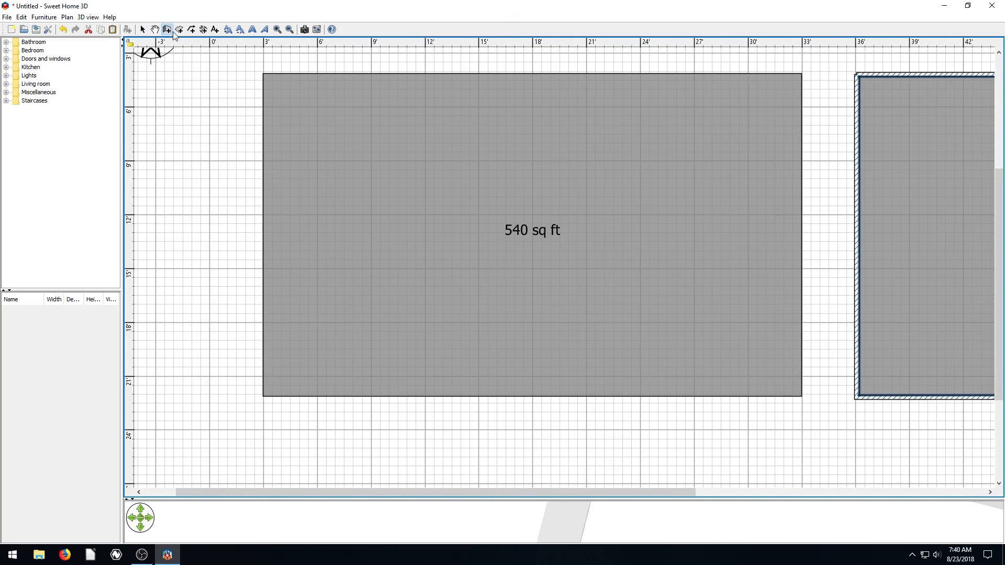
{"action": "left_click", "coordinate": [262, 73]}
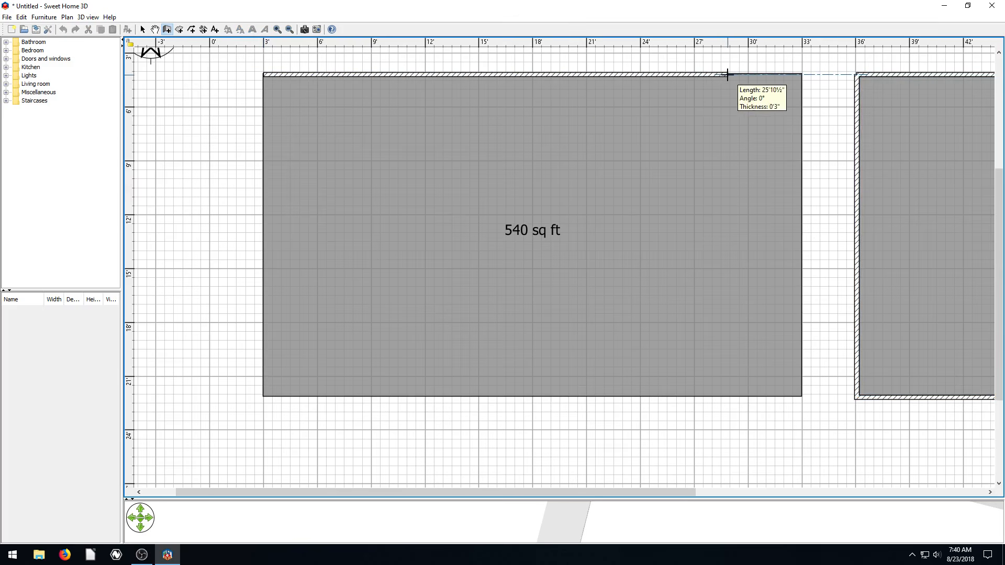
{"action": "left_click", "coordinate": [800, 77]}
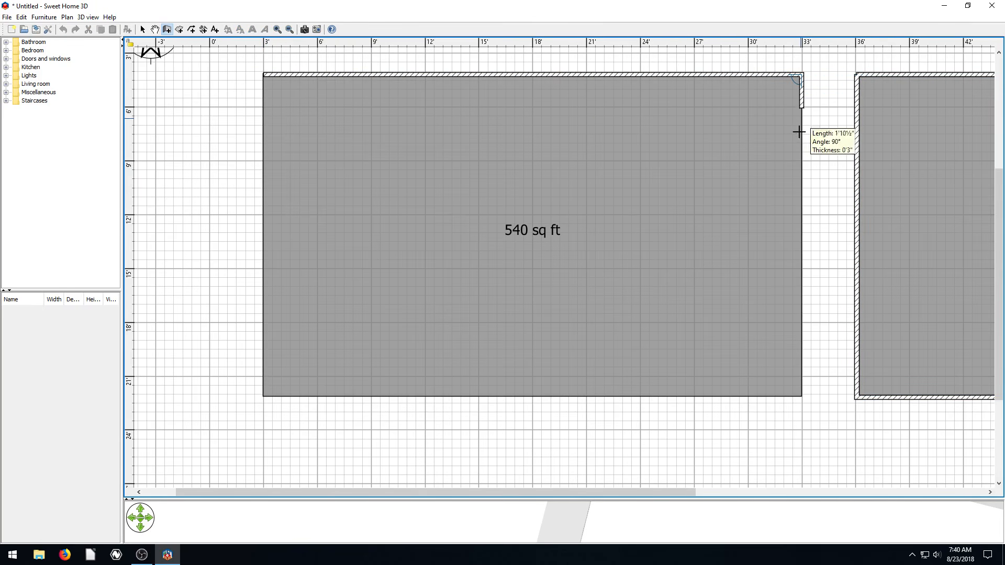
{"action": "left_click", "coordinate": [800, 397]}
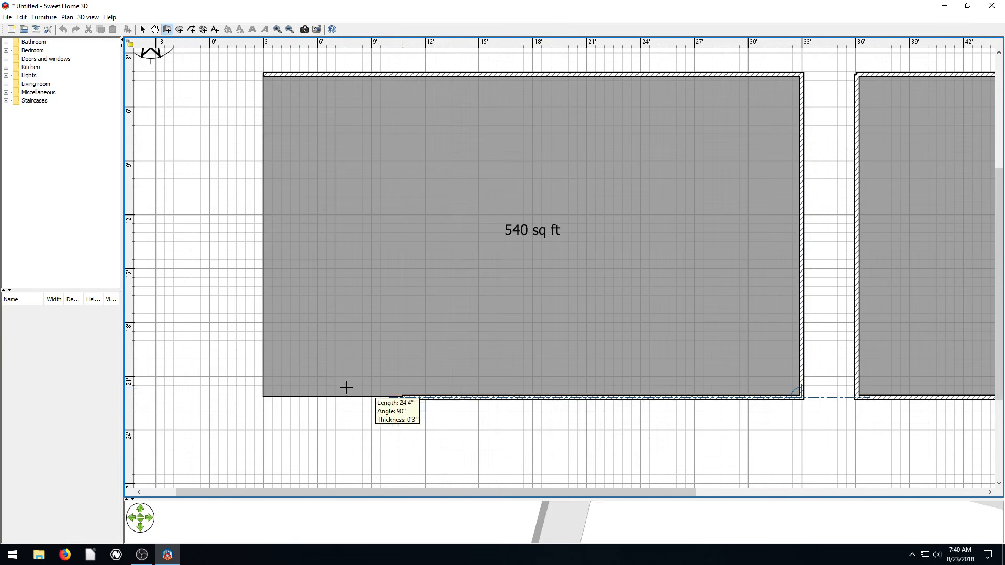
{"action": "left_click", "coordinate": [261, 396]}
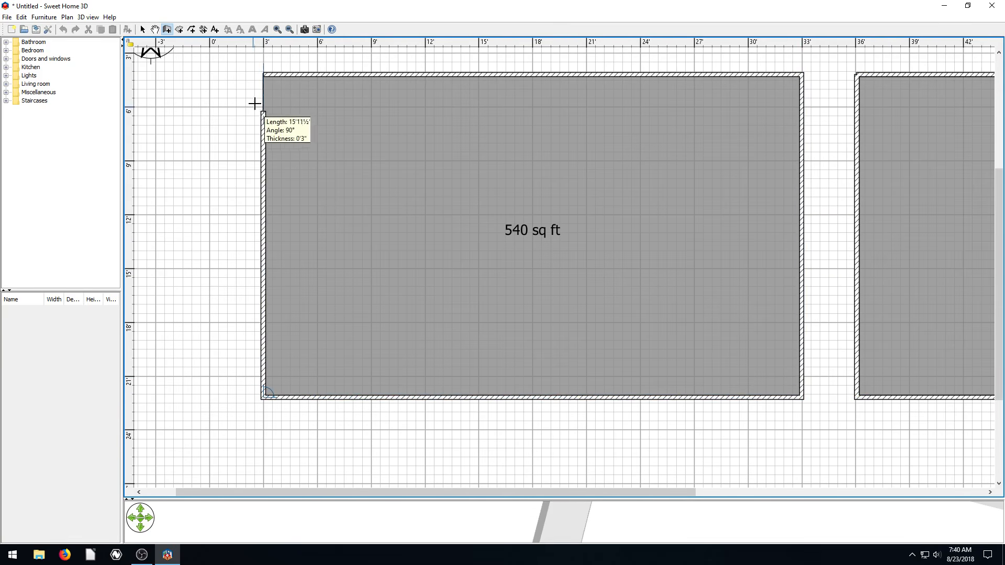
{"action": "double_click", "coordinate": [263, 74]}
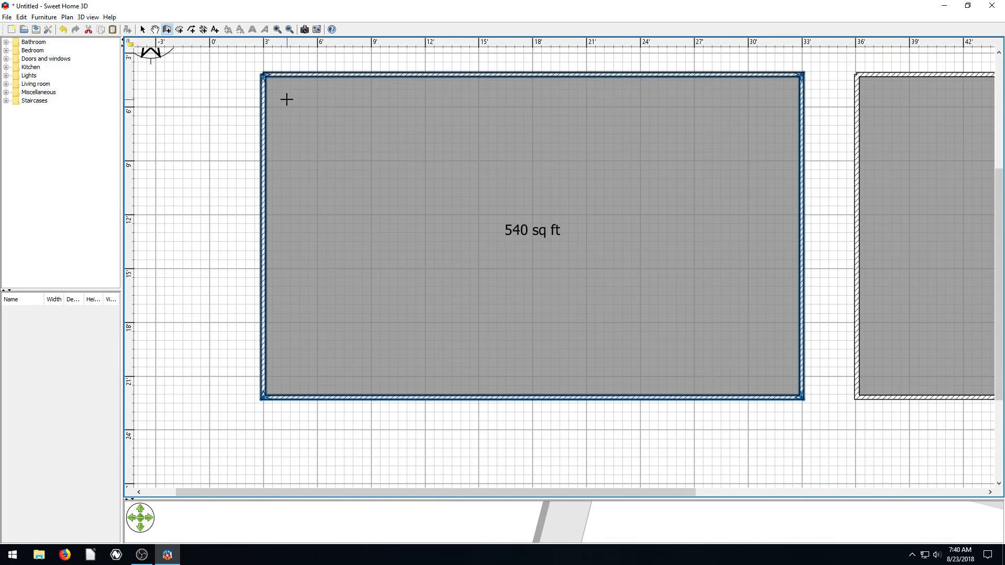
- Examine the newly walled west room and its area label beside the east room in the plan, and deselect its walls
{"action": "left_click", "coordinate": [289, 30]}
{"action": "left_click", "coordinate": [290, 29]}
{"action": "left_click", "coordinate": [278, 29]}
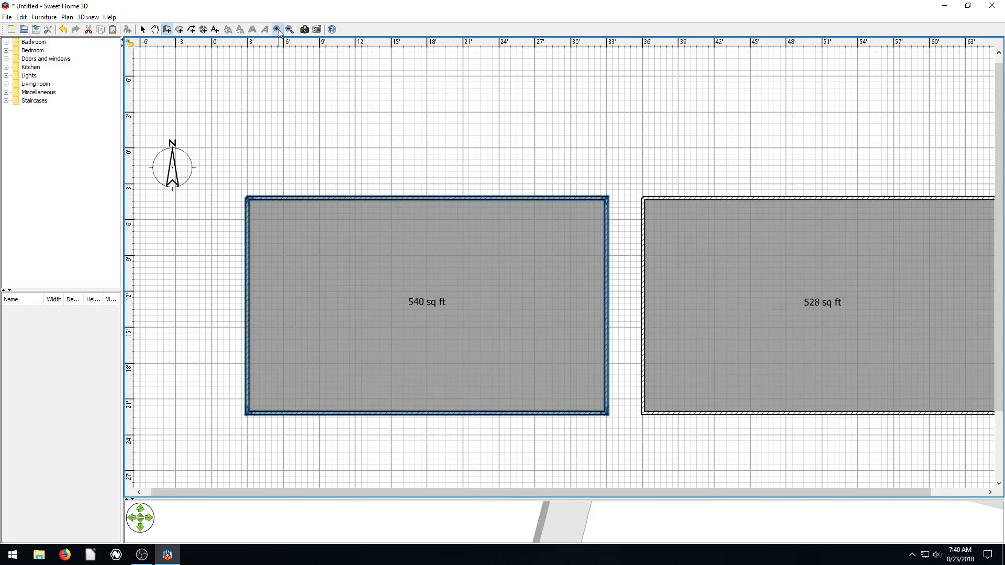
{"action": "left_click", "coordinate": [278, 29]}
{"action": "scroll", "coordinate": [406, 157], "scroll_direction": "down", "scroll_amount": 3}
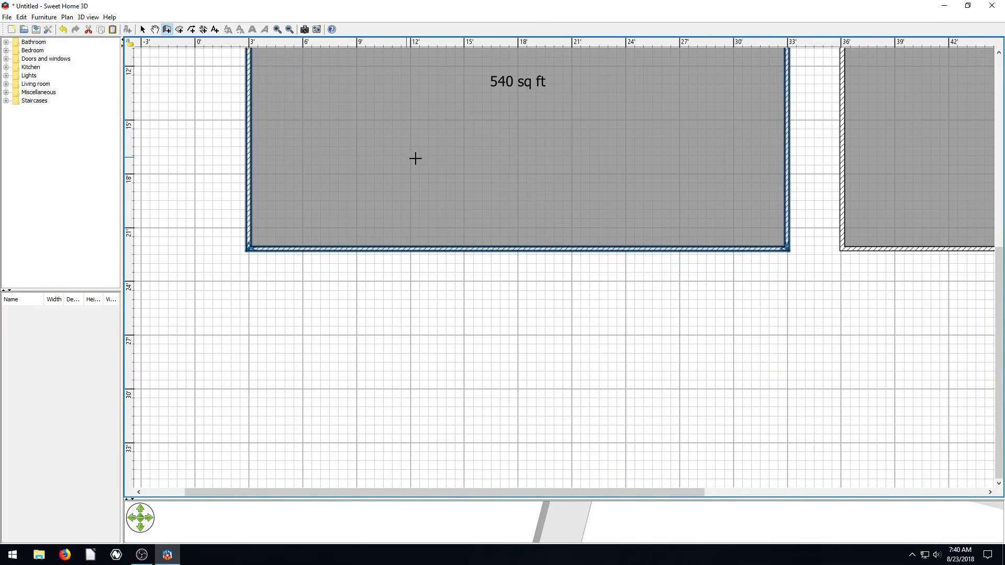
{"action": "scroll", "coordinate": [437, 170], "scroll_direction": "up", "scroll_amount": 5}
{"action": "scroll", "coordinate": [605, 213], "scroll_direction": "down", "scroll_amount": 5}
{"action": "scroll", "coordinate": [621, 209], "scroll_direction": "up", "scroll_amount": 3}
{"action": "scroll", "coordinate": [673, 214], "scroll_direction": "down", "scroll_amount": 3}
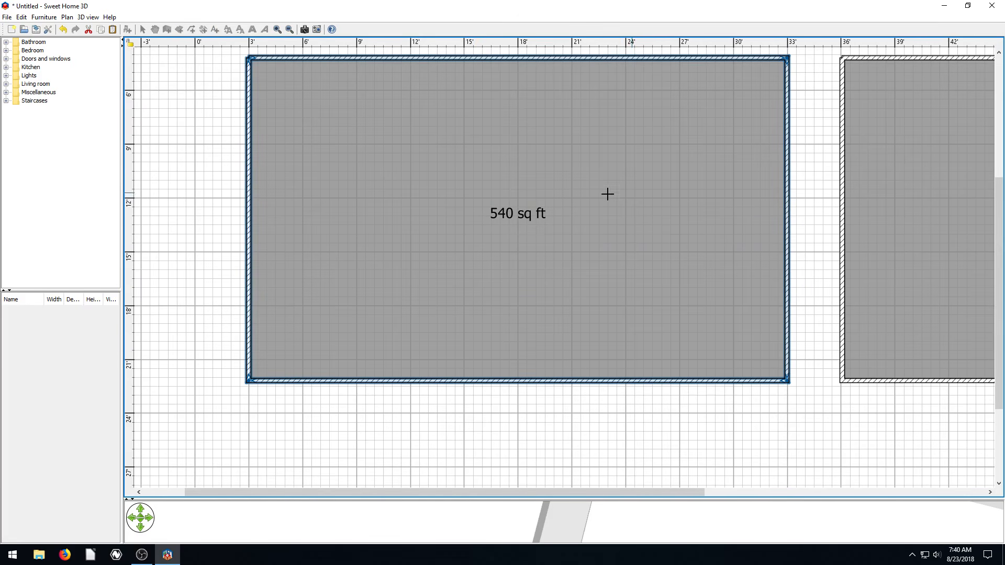
{"action": "scroll", "coordinate": [775, 262], "scroll_direction": "up", "scroll_amount": 3}
{"action": "scroll", "coordinate": [793, 248], "scroll_direction": "down", "scroll_amount": 6}
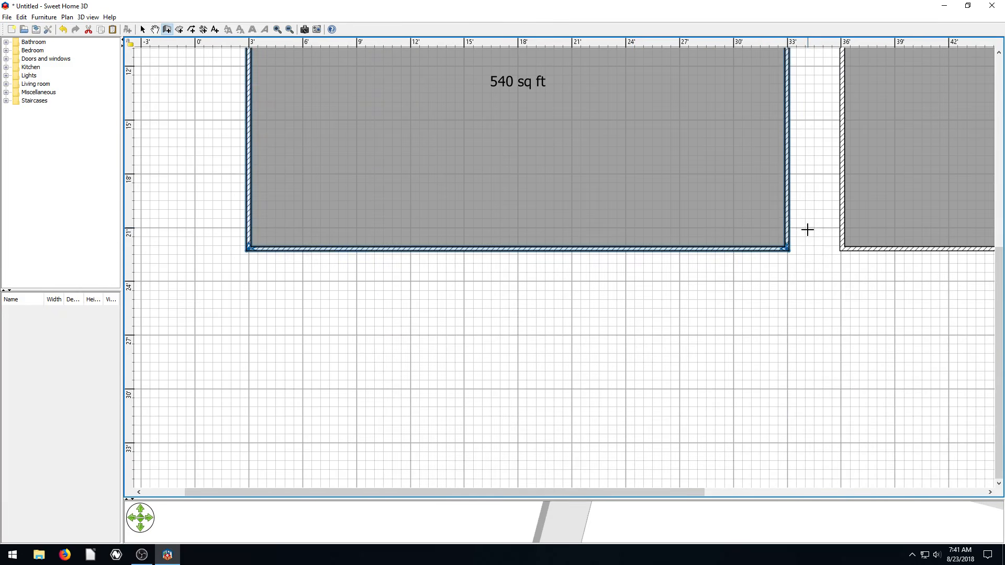
{"action": "left_click", "coordinate": [809, 235]}
{"action": "key", "text": "Escape"}
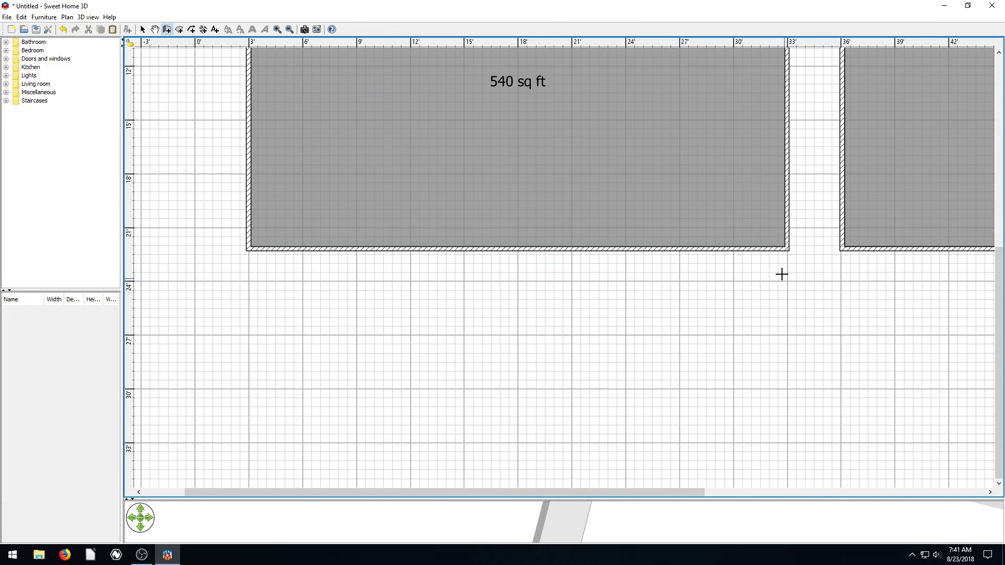
- Enlarge the 3D view to fill most of the window and widen the furniture catalog and furniture list
{"action": "left_click_drag", "start_coordinate": [630, 498], "coordinate": [611, 349]}
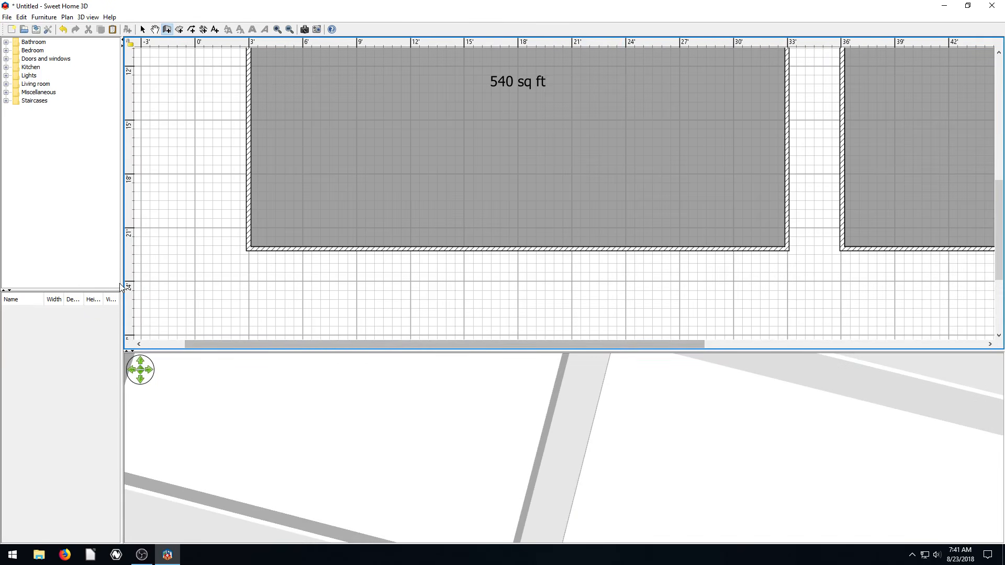
{"action": "left_click_drag", "start_coordinate": [120, 284], "coordinate": [158, 284]}
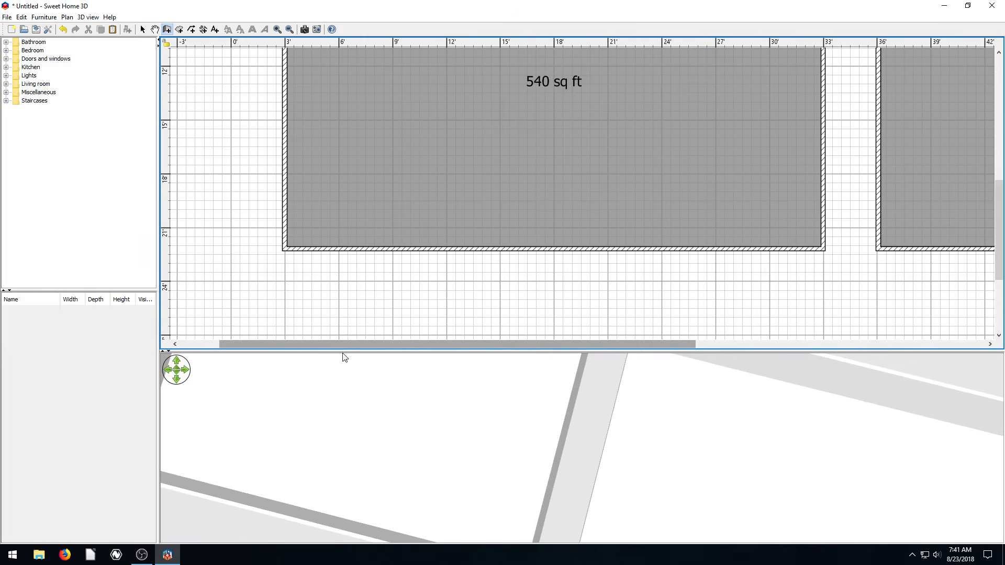
{"action": "left_click_drag", "start_coordinate": [330, 350], "coordinate": [331, 310]}
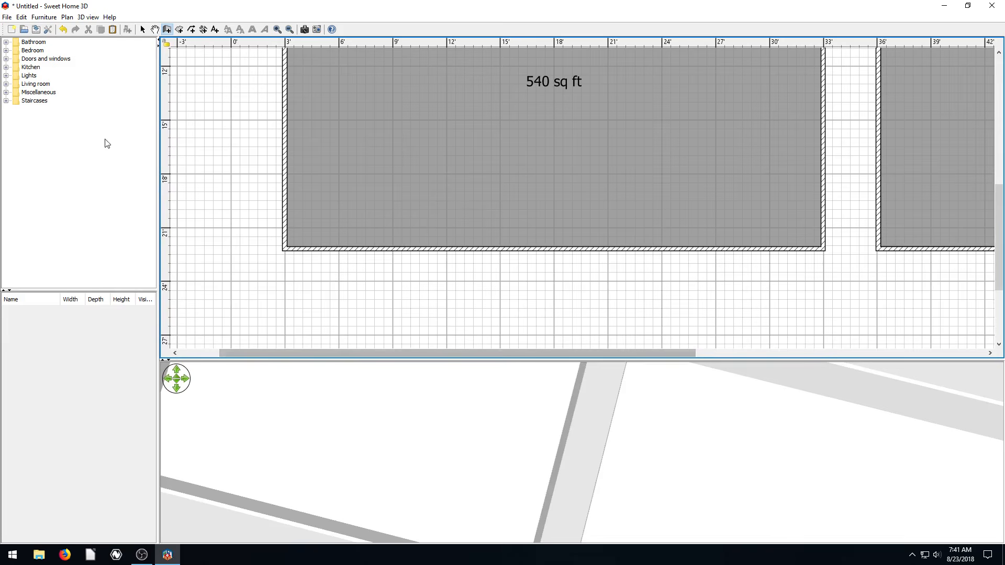
{"action": "left_click", "coordinate": [358, 367]}
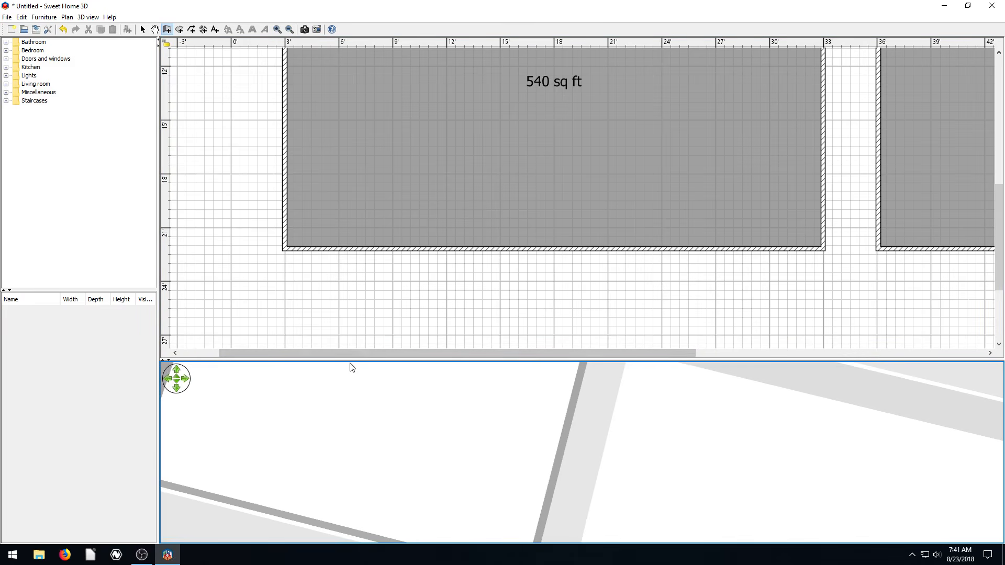
{"action": "left_click_drag", "start_coordinate": [348, 359], "coordinate": [355, 121]}
- Examine both walled rooms in 3D, from close up and from a distance, from above and at an oblique angle
{"action": "left_click_drag", "start_coordinate": [500, 276], "coordinate": [517, 314]}
{"action": "scroll", "coordinate": [517, 314], "scroll_direction": "down", "scroll_amount": 6}
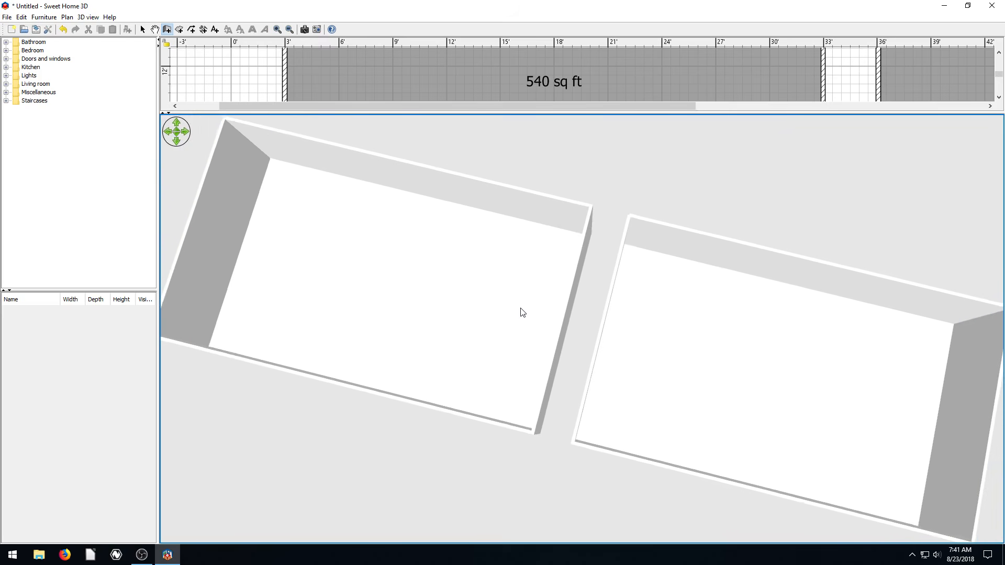
{"action": "scroll", "coordinate": [483, 282], "scroll_direction": "up", "scroll_amount": 5}
{"action": "scroll", "coordinate": [558, 262], "scroll_direction": "down", "scroll_amount": 8}
{"action": "scroll", "coordinate": [569, 288], "scroll_direction": "up", "scroll_amount": 5}
{"action": "scroll", "coordinate": [571, 272], "scroll_direction": "down", "scroll_amount": 5}
{"action": "scroll", "coordinate": [573, 280], "scroll_direction": "up", "scroll_amount": 4}
{"action": "scroll", "coordinate": [573, 293], "scroll_direction": "down", "scroll_amount": 4}
{"action": "scroll", "coordinate": [573, 310], "scroll_direction": "up", "scroll_amount": 3}
{"action": "scroll", "coordinate": [575, 299], "scroll_direction": "down", "scroll_amount": 2}
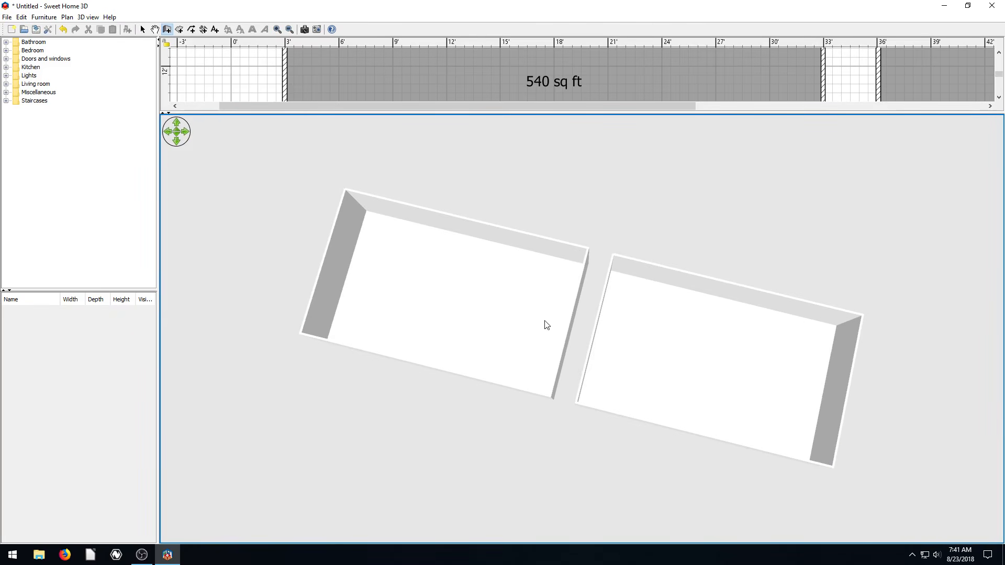
{"action": "left_click", "coordinate": [493, 83]}
{"action": "left_click_drag", "start_coordinate": [584, 369], "coordinate": [508, 359]}
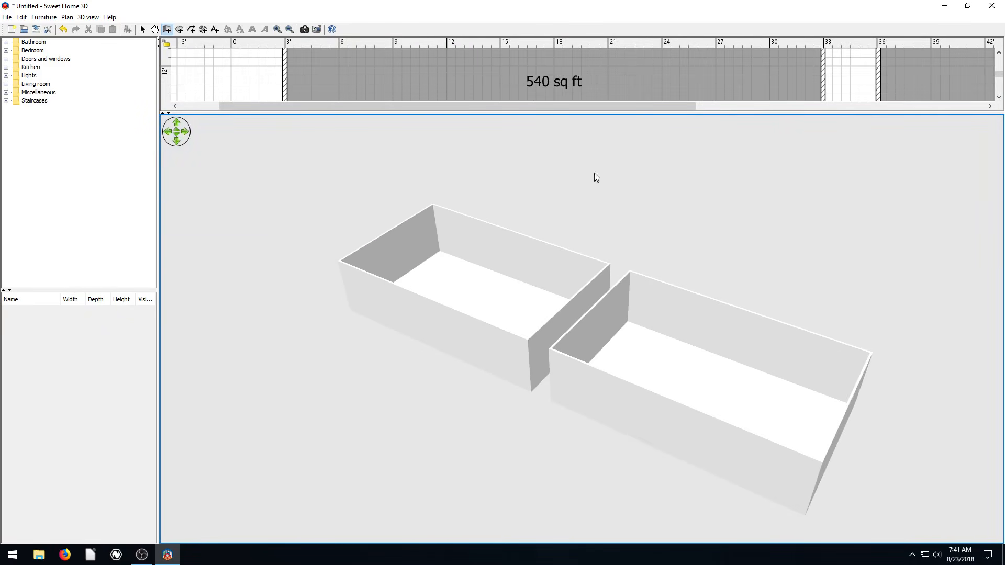
- Enlarge the plan area again and compare the area labels of the two walled rooms
{"action": "left_click_drag", "start_coordinate": [558, 112], "coordinate": [559, 418]}
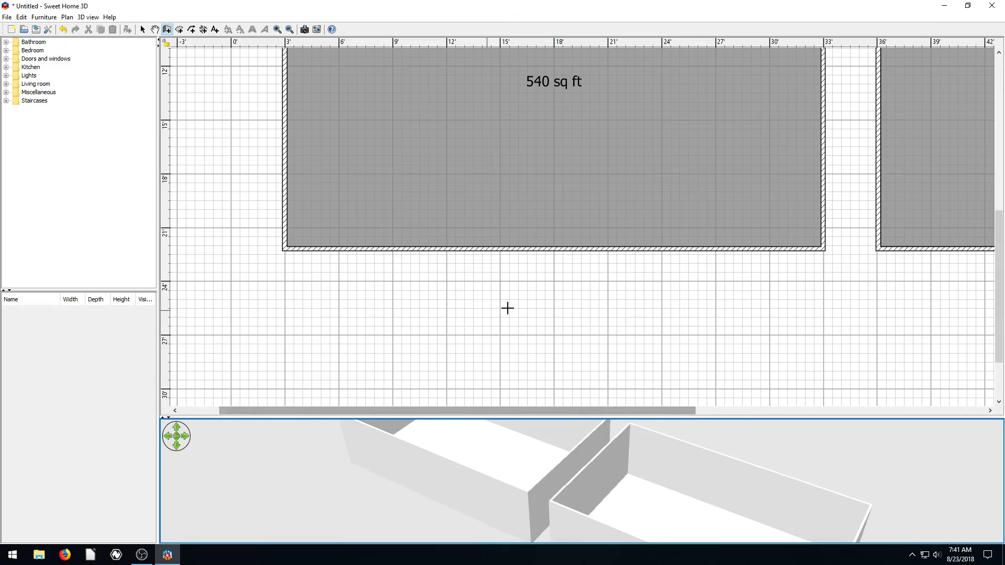
{"action": "scroll", "coordinate": [605, 292], "scroll_direction": "up", "scroll_amount": 4}
{"action": "scroll", "coordinate": [576, 276], "scroll_direction": "down", "scroll_amount": 2}
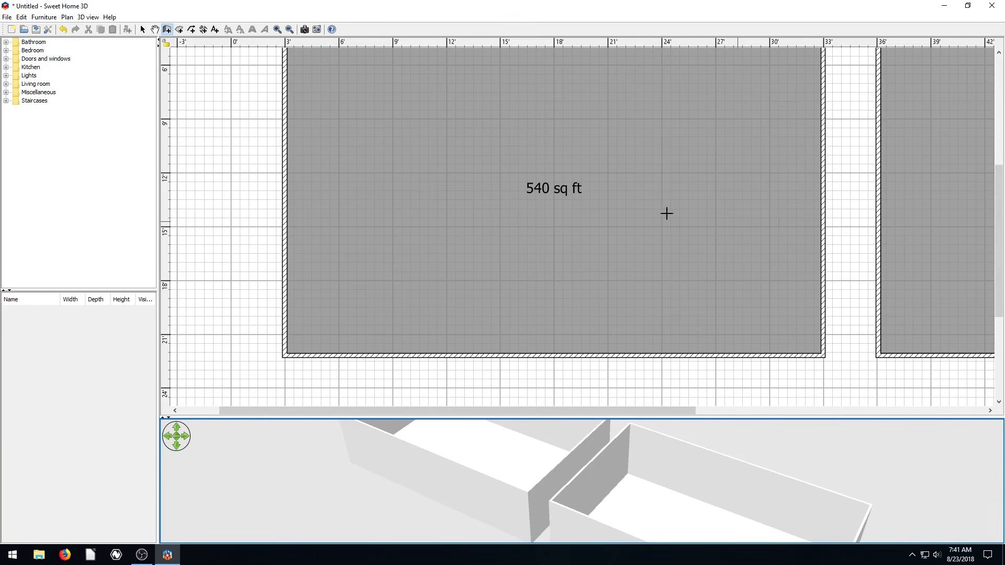
{"action": "left_click_drag", "start_coordinate": [414, 412], "coordinate": [539, 413]}
{"action": "scroll", "coordinate": [637, 312], "scroll_direction": "down", "scroll_amount": 3}
{"action": "scroll", "coordinate": [637, 312], "scroll_direction": "up", "scroll_amount": 3}
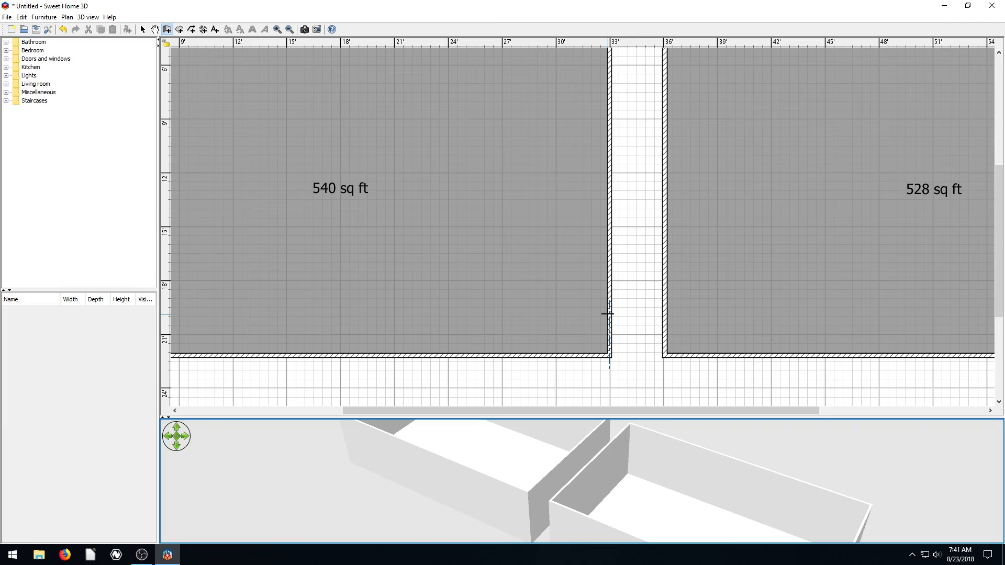
{"action": "left_click", "coordinate": [289, 29]}
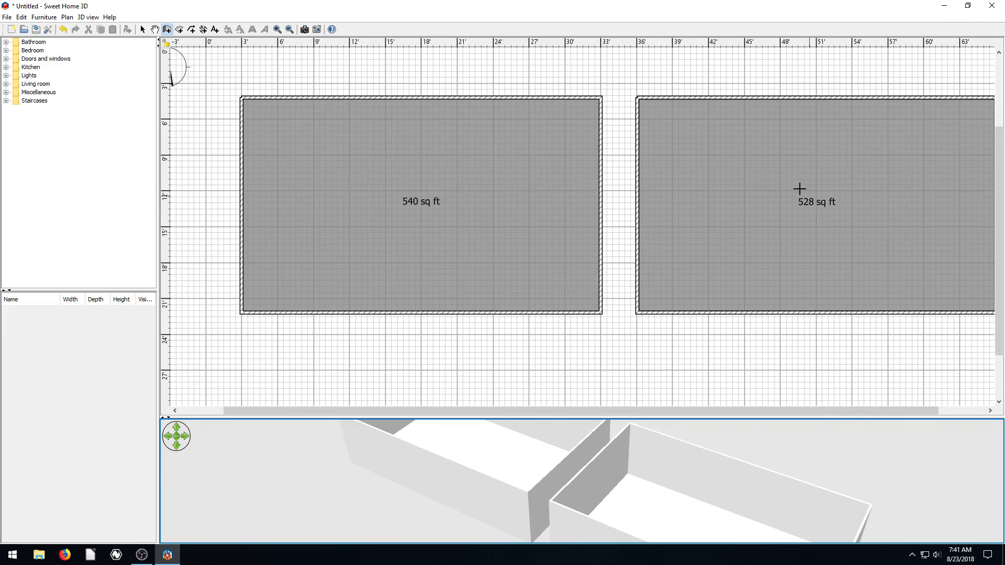